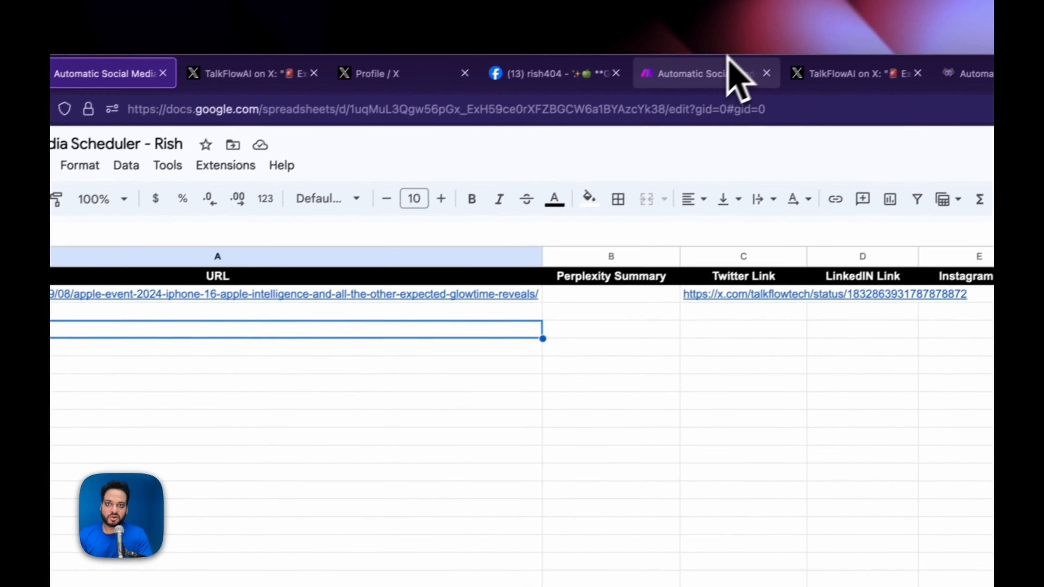
- Move from the spreadsheet to the TalkFlowAI X post announcing the Apple Event 2024
left_click(846, 2)
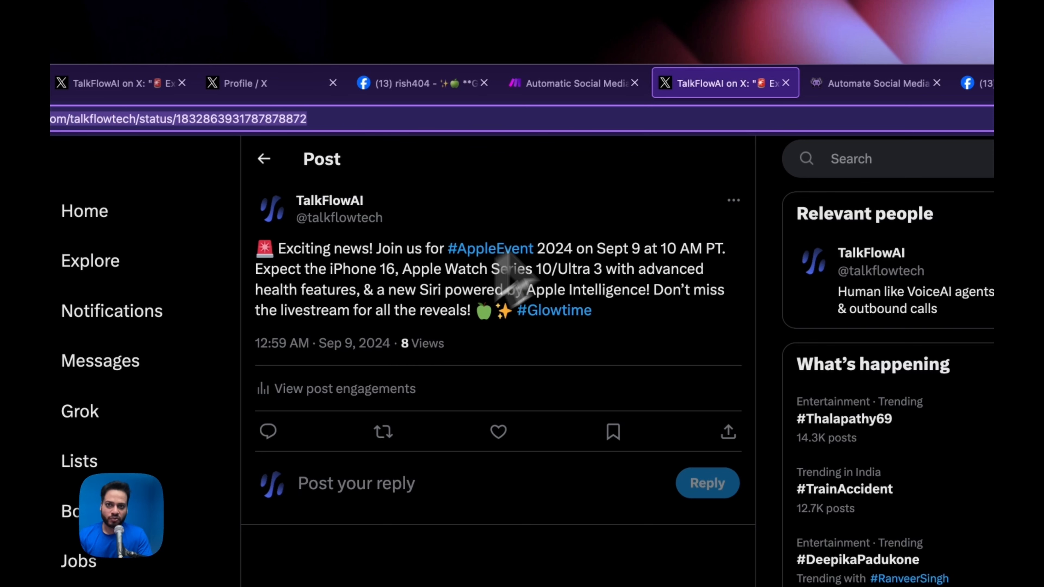
- View the published Facebook Apple Event post with its AI-generated image
left_click(420, 84)
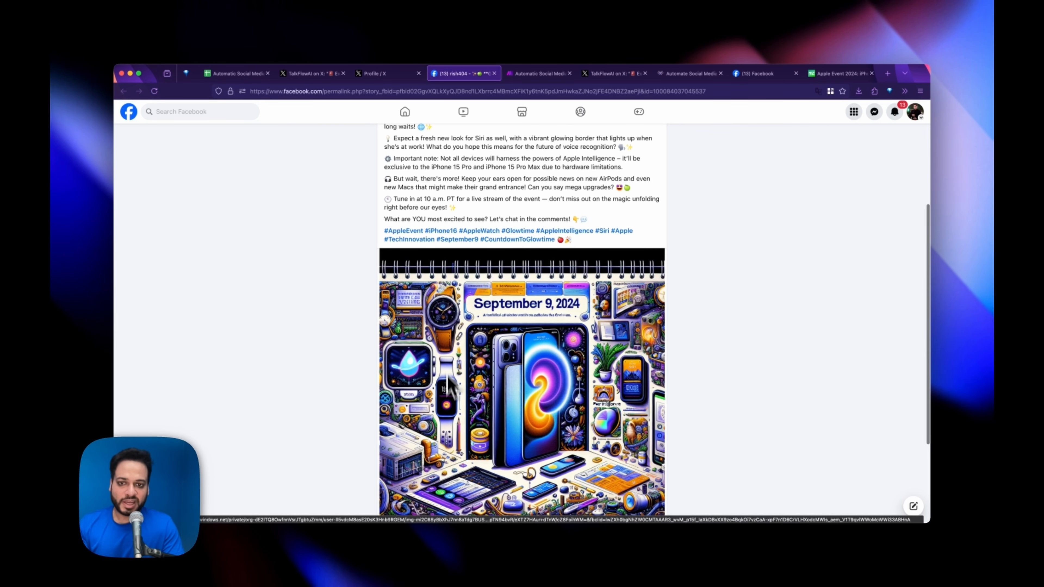
scroll(489, 352, "up", 5)
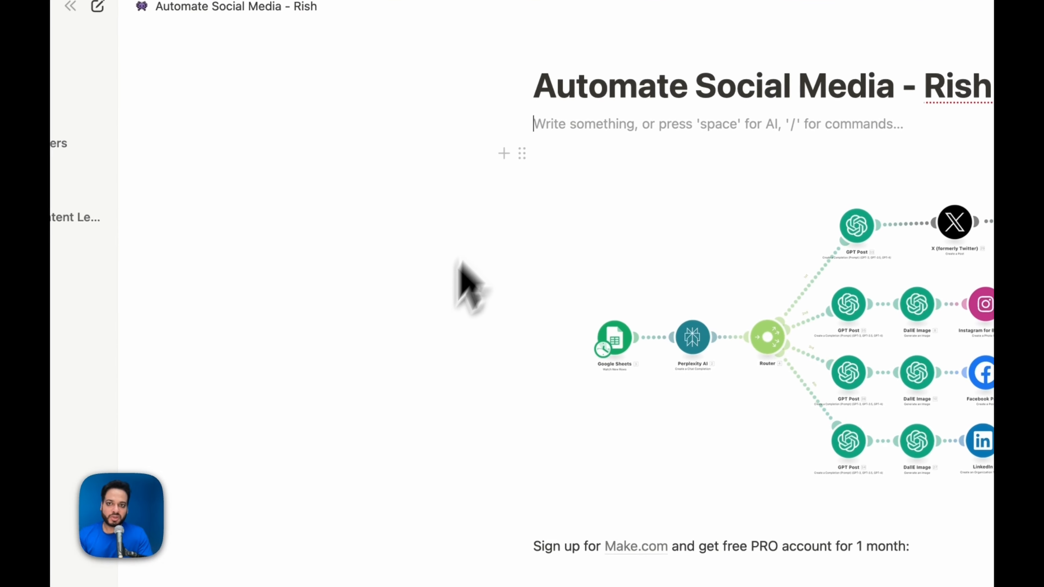
- Read the Notion setup steps: import 'Google Sheet to Social Media Blueprint.json' into Make, then copy the Google Sheet
scroll(443, 425, "down", 3)
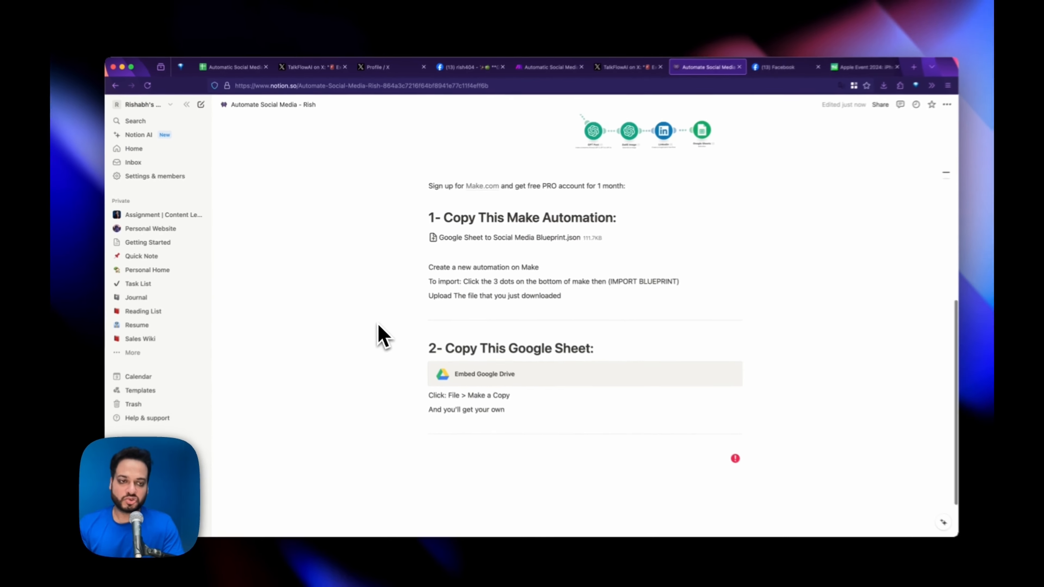
scroll(443, 425, "up", 1)
scroll(443, 424, "down", 1)
scroll(378, 329, "up", 4)
scroll(411, 321, "down", 3)
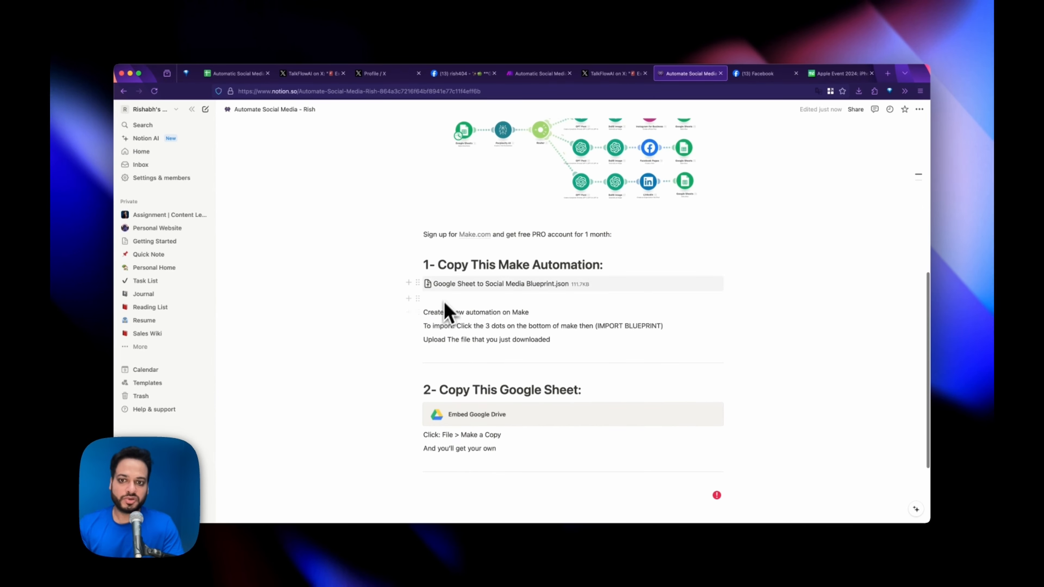
scroll(423, 337, "down", 1)
scroll(395, 374, "down", 1)
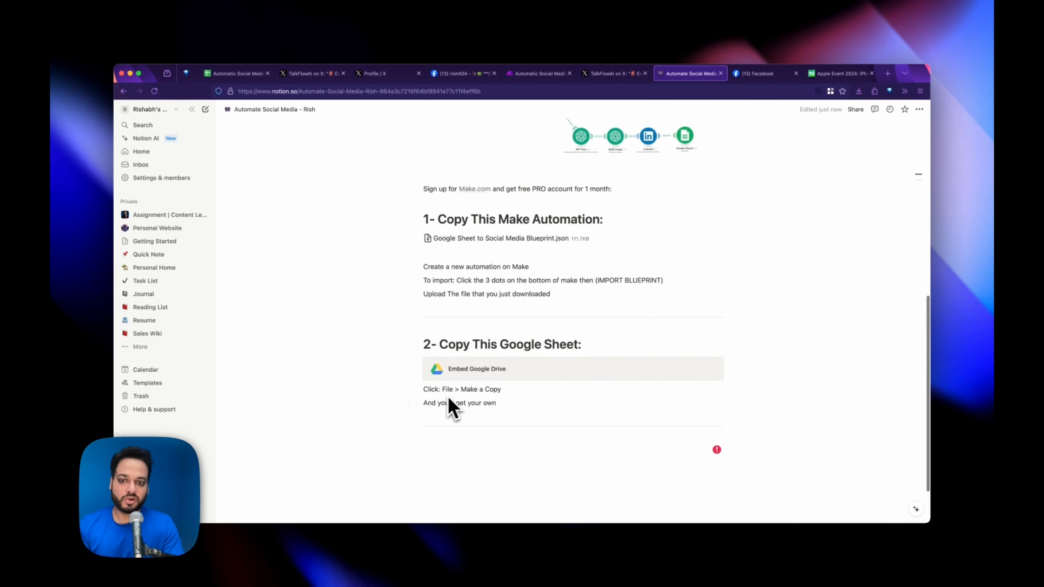
- Go to the scheduler spreadsheet and select empty cells under columns B and C
left_click(234, 73)
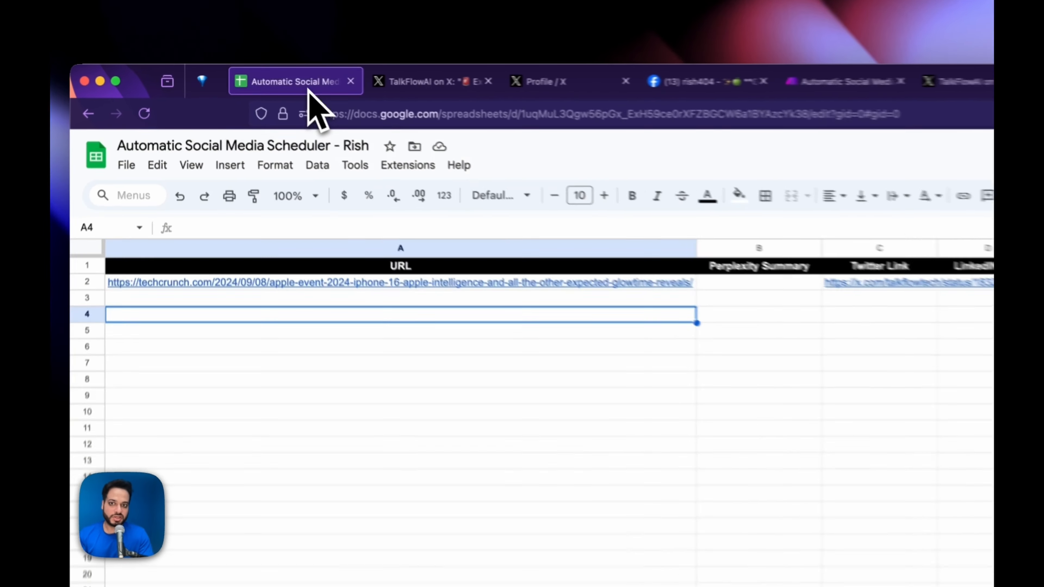
left_click(691, 73)
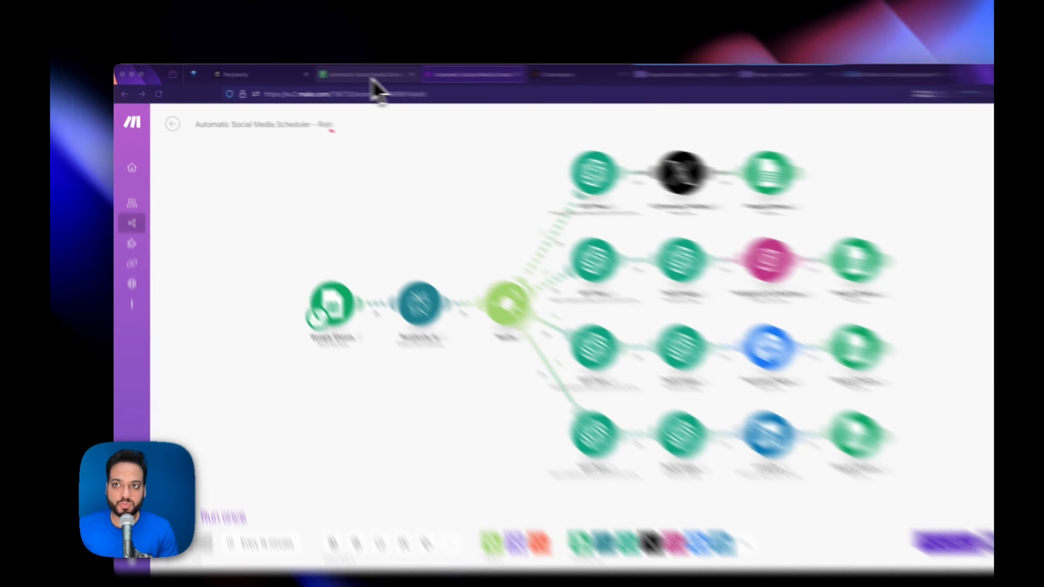
left_click(343, 73)
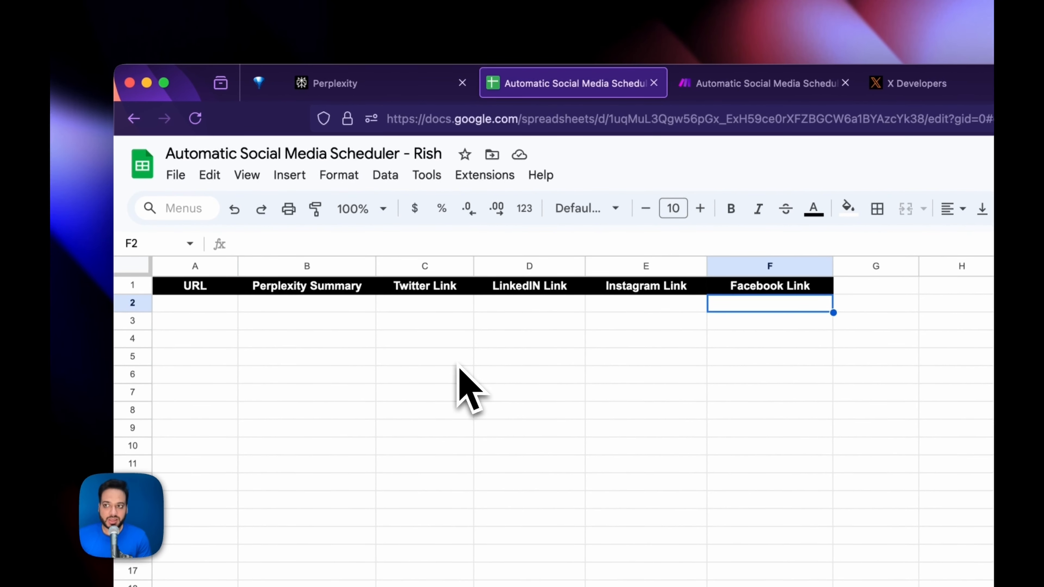
left_click(361, 357)
left_click(390, 326)
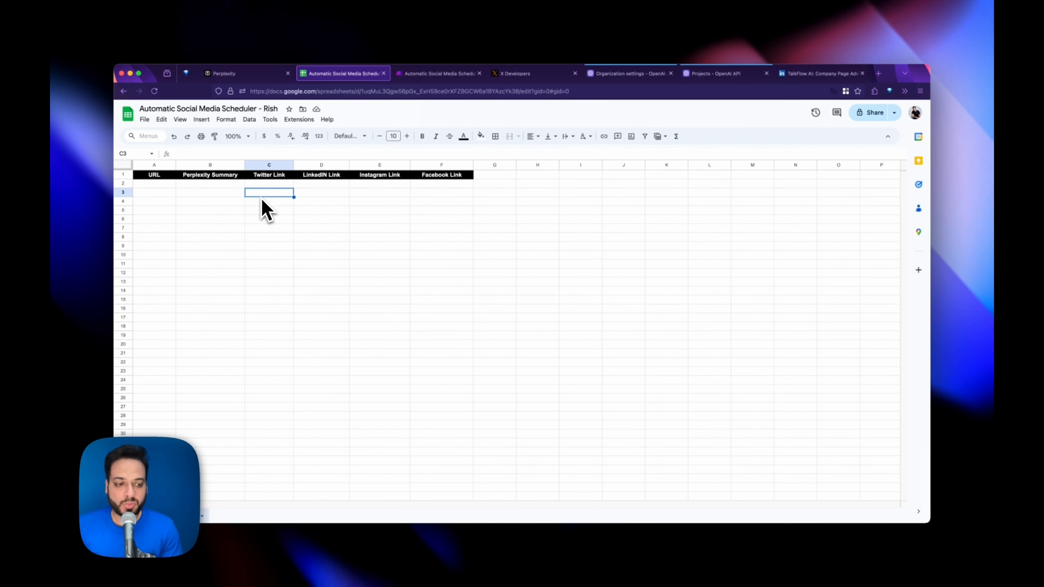
left_click(227, 210)
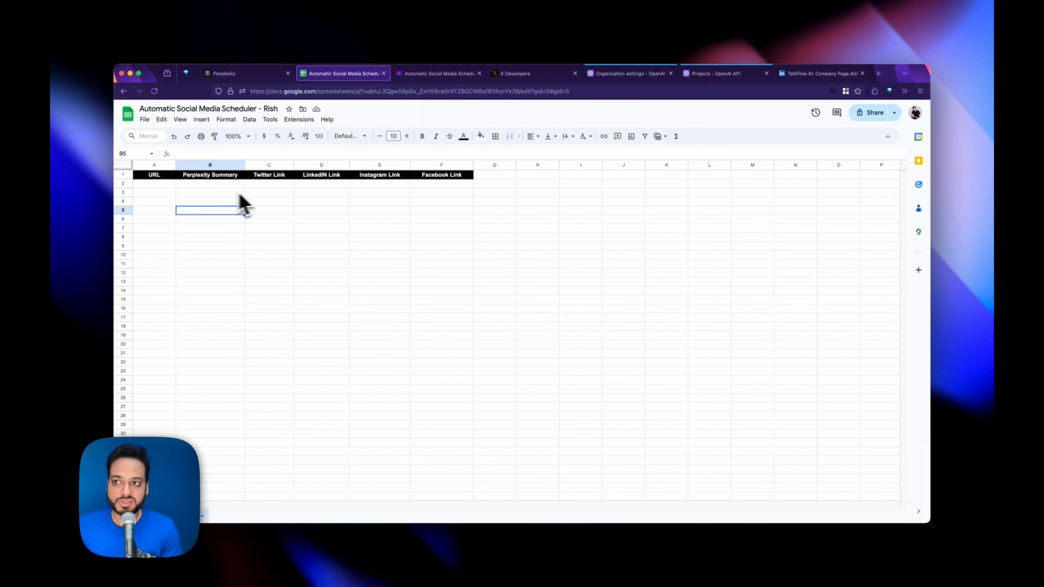
- Review headers URL, Perplexity Summary, Twitter, LinkedIN, Instagram and Facebook Link, then cell A2 for URLs
left_click(154, 174)
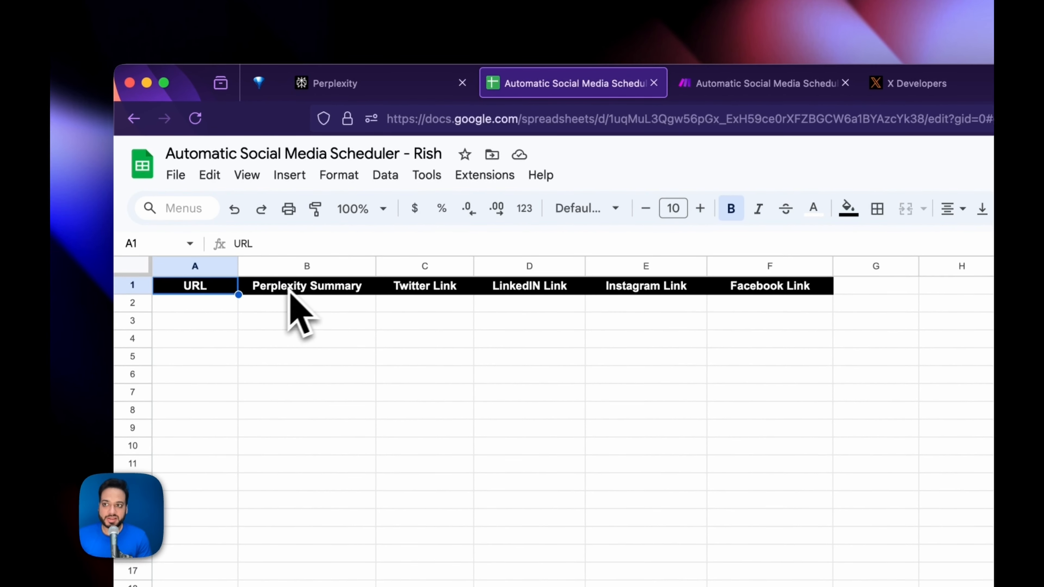
left_click(290, 289)
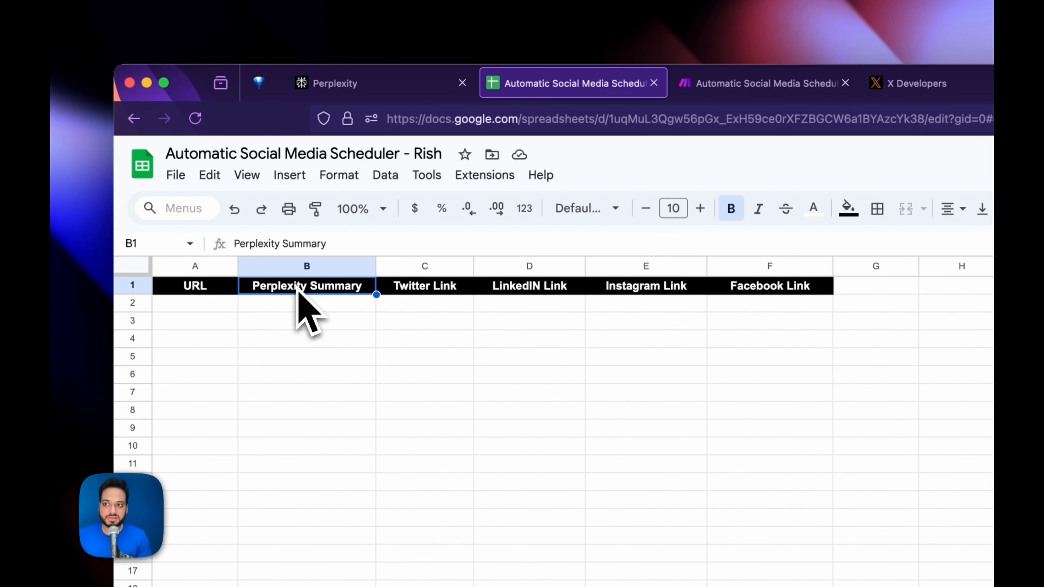
left_click(431, 287)
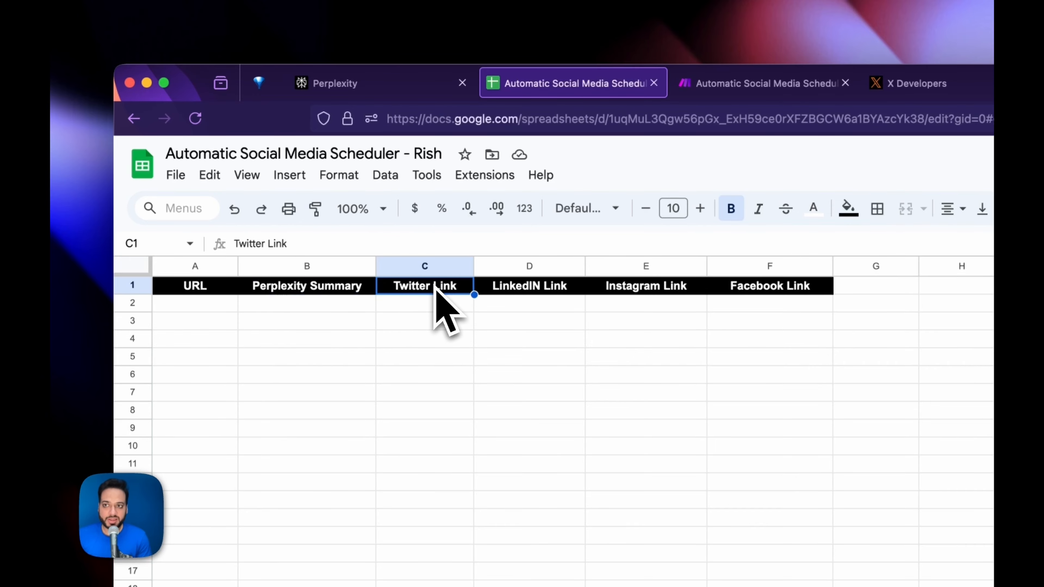
left_click(526, 287)
left_click(654, 288)
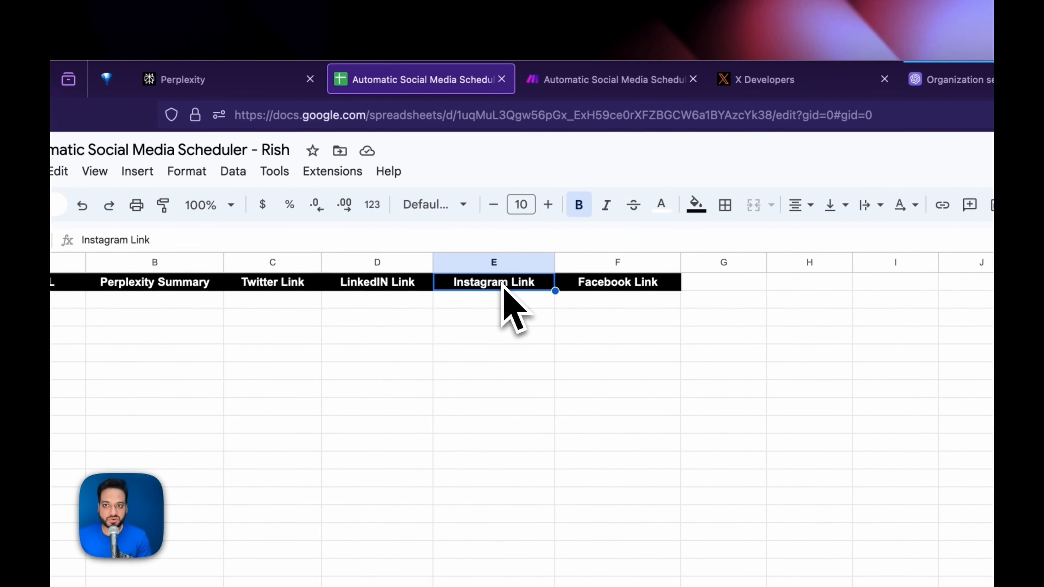
left_click(634, 288)
left_click(715, 302)
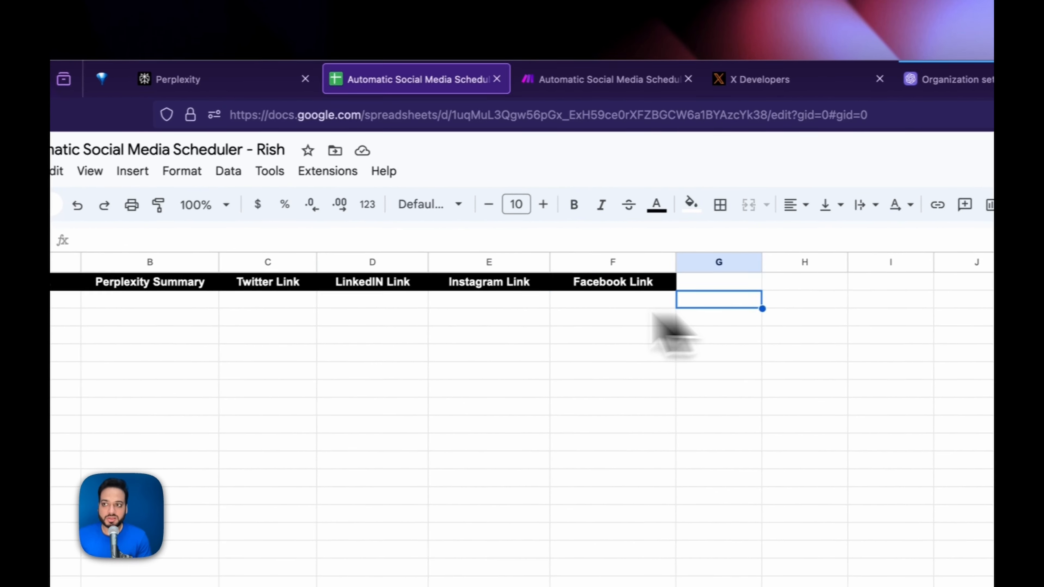
left_click(164, 290)
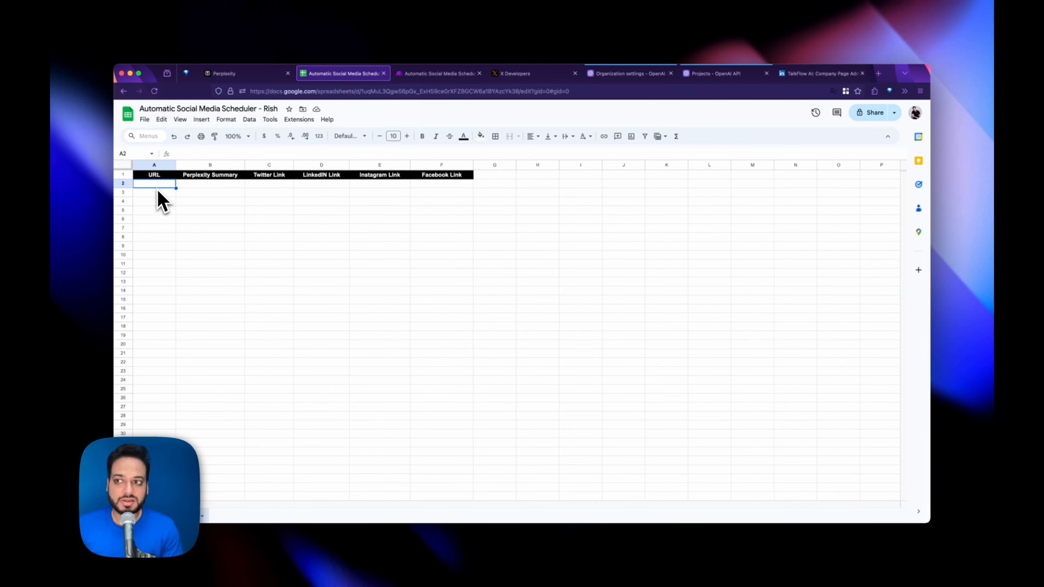
left_click(427, 74)
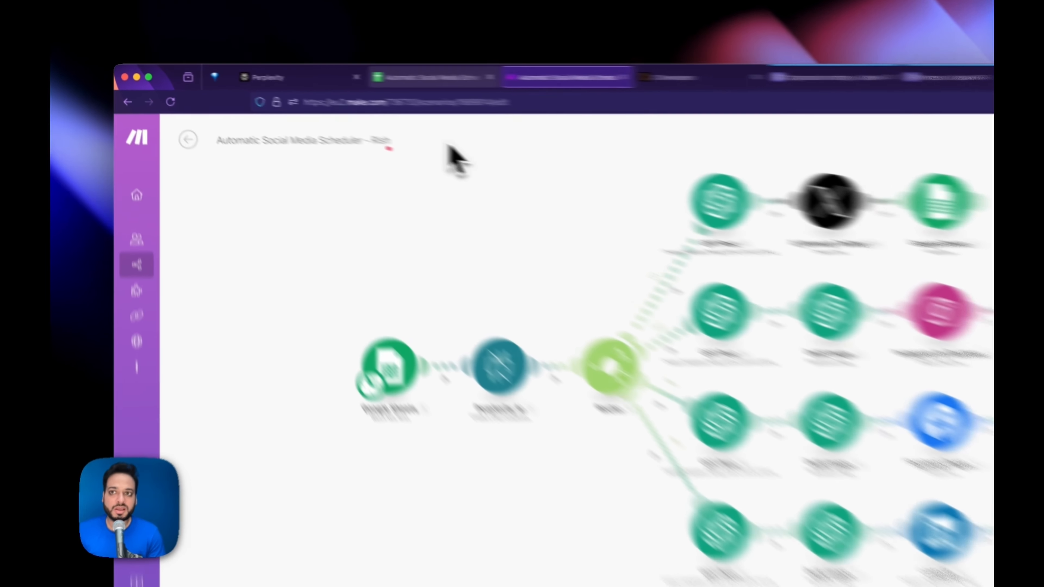
- Check the spreadsheet, then return to the Make scenario with an empty module slot on the canvas
left_click(343, 74)
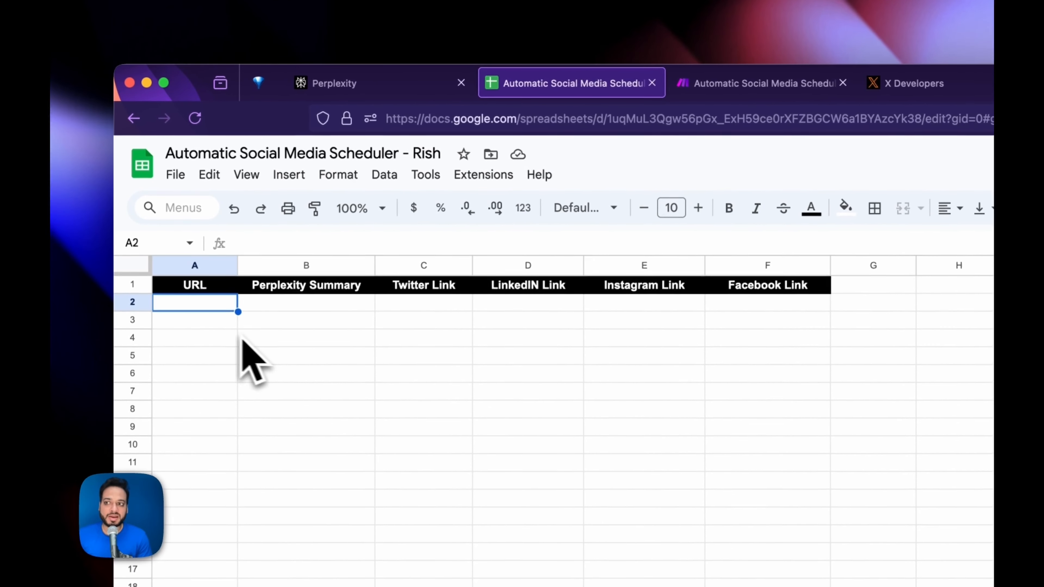
left_click(760, 83)
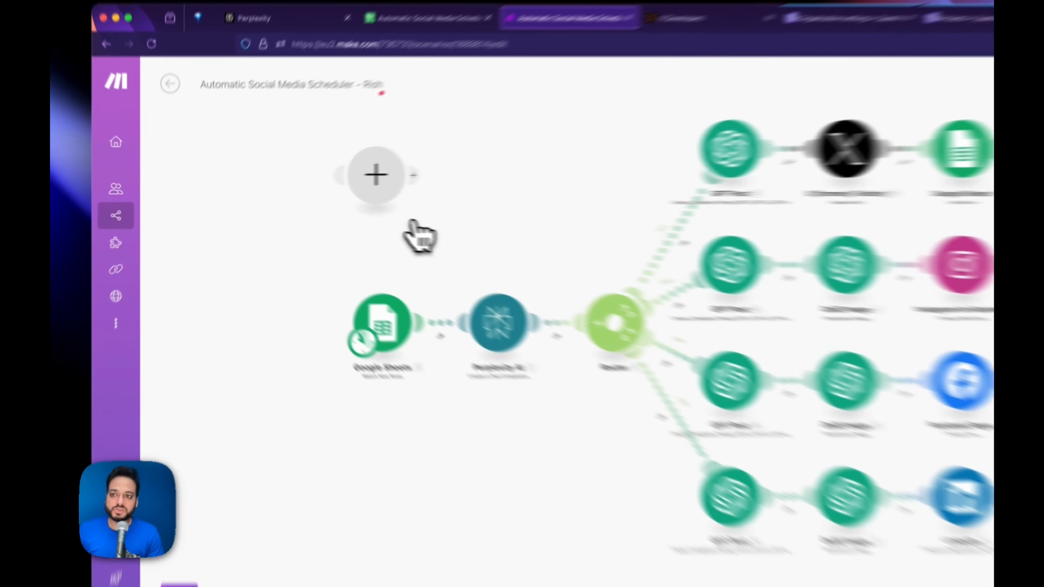
- Make the new module a Google Sheets 'Watch New Rows' trigger, found by searching 'sheet' and 'watc'
left_click(308, 180)
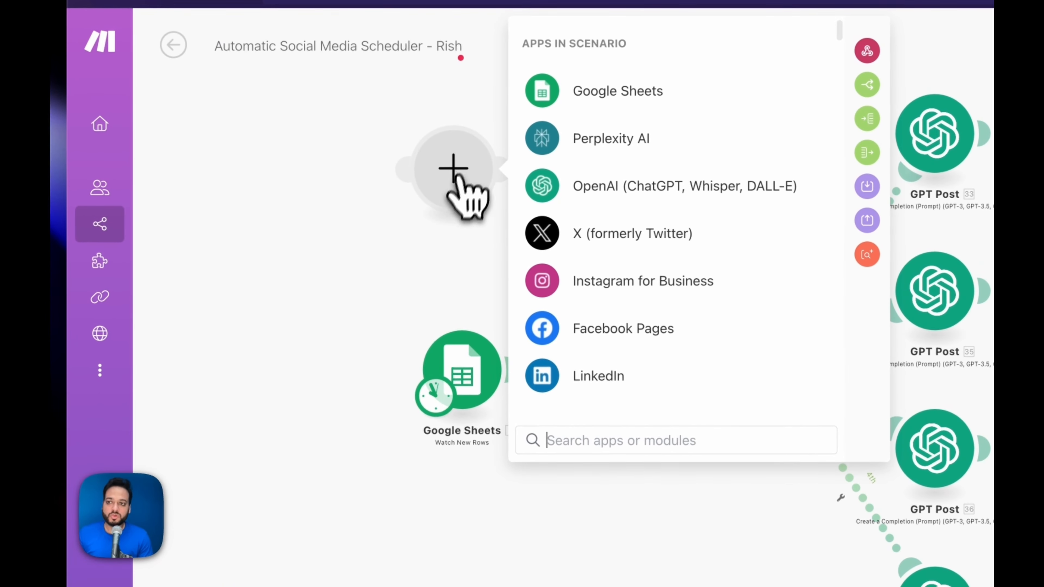
left_click(275, 223)
left_click(452, 193)
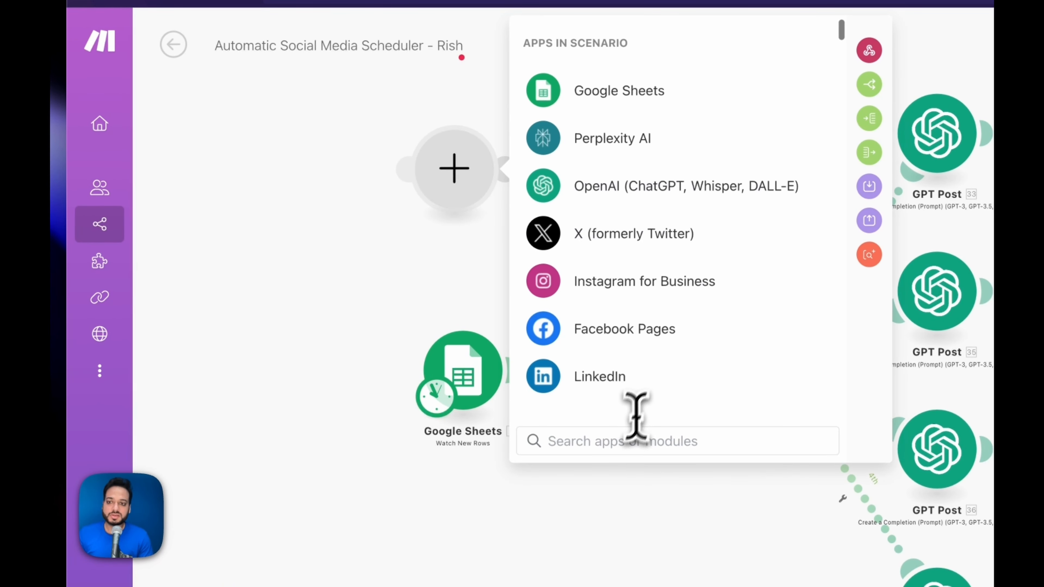
type("s")
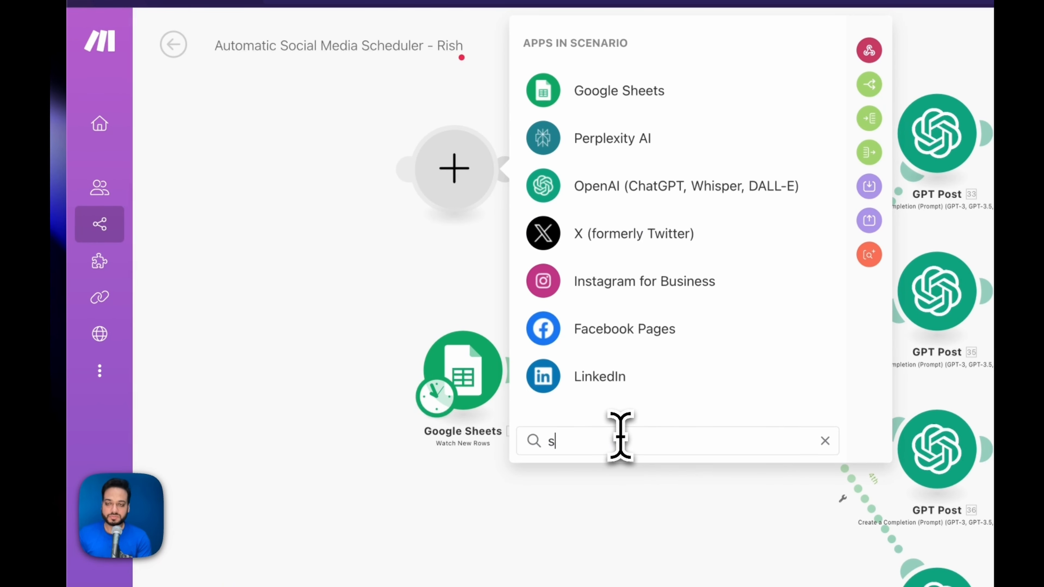
type("heet")
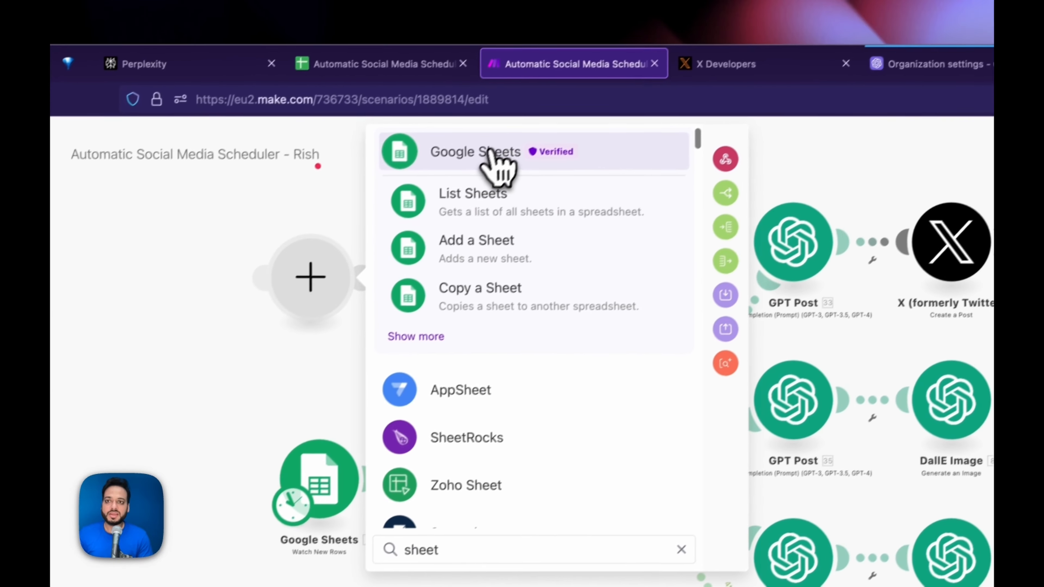
left_click(641, 40)
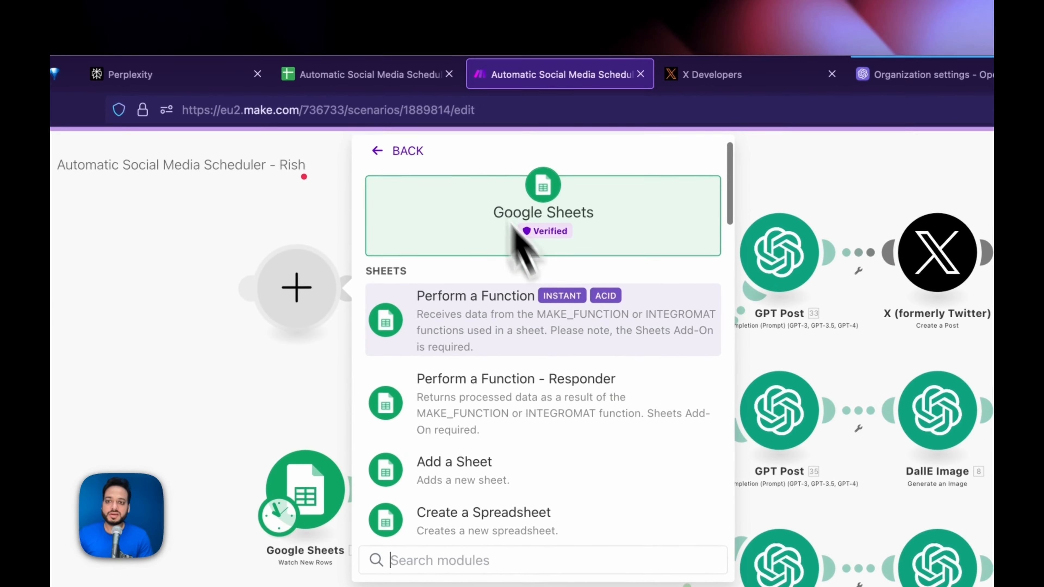
scroll(578, 396, "down", 5)
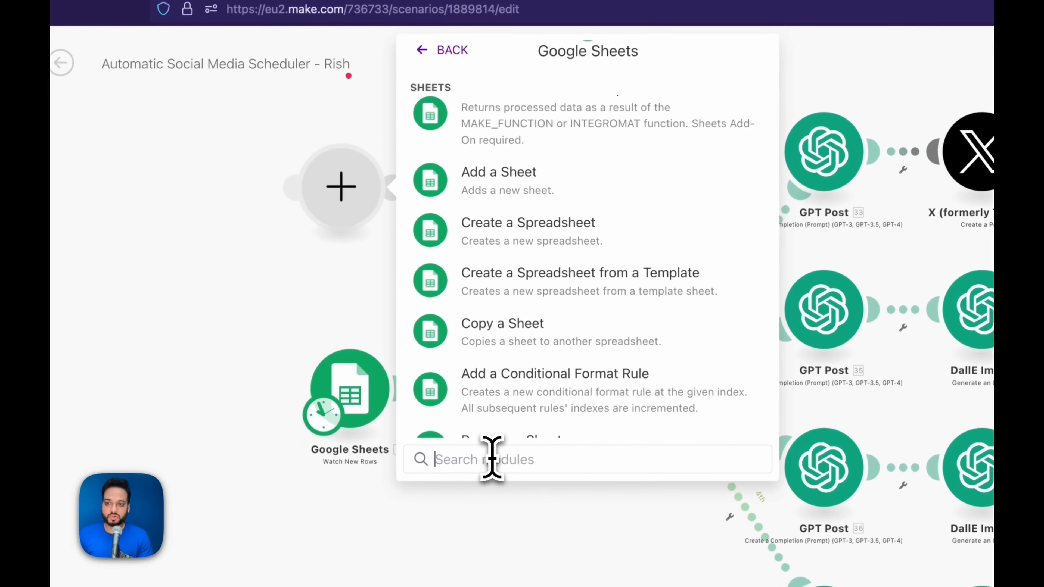
type("watc")
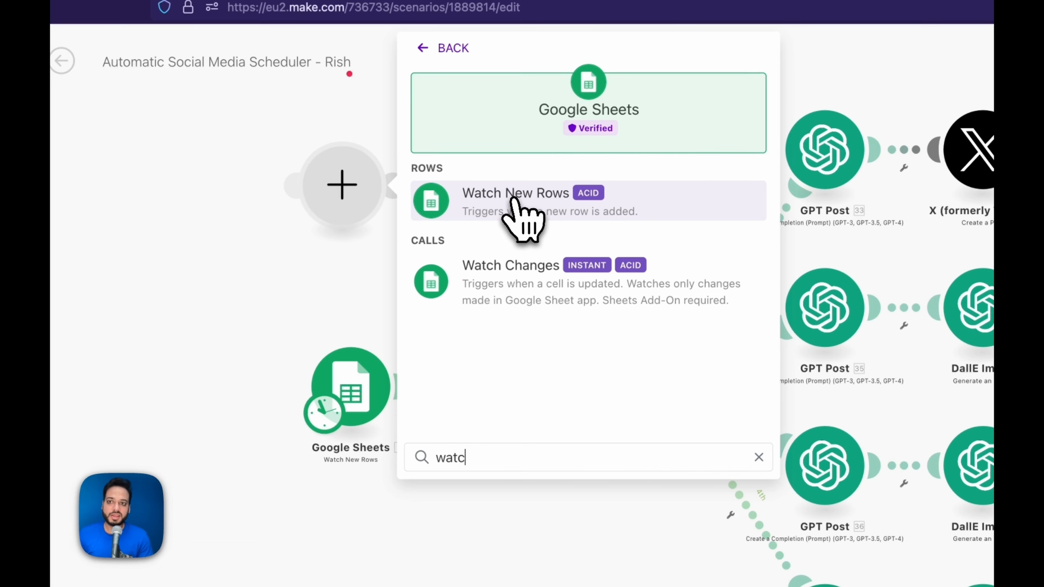
left_click(532, 199)
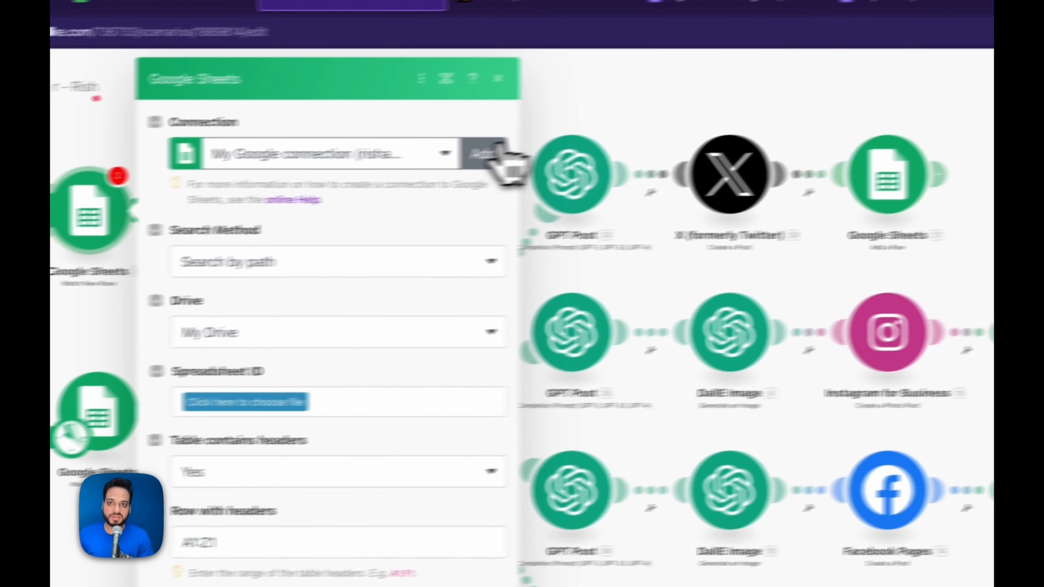
- Abandon the new Google connection setup and delete the extra Google Sheets module
left_click(736, 128)
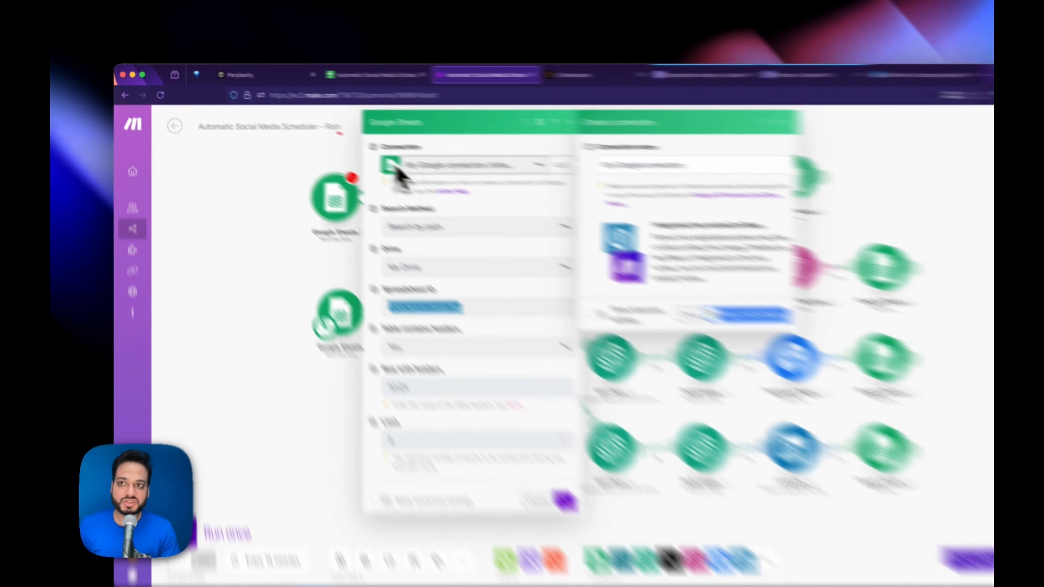
left_click(343, 73)
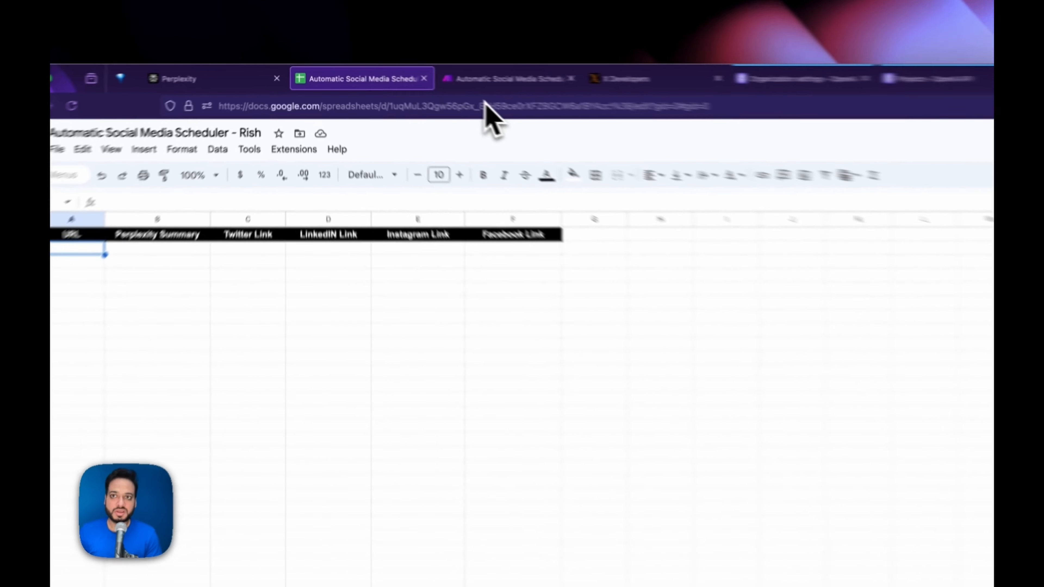
left_click(439, 73)
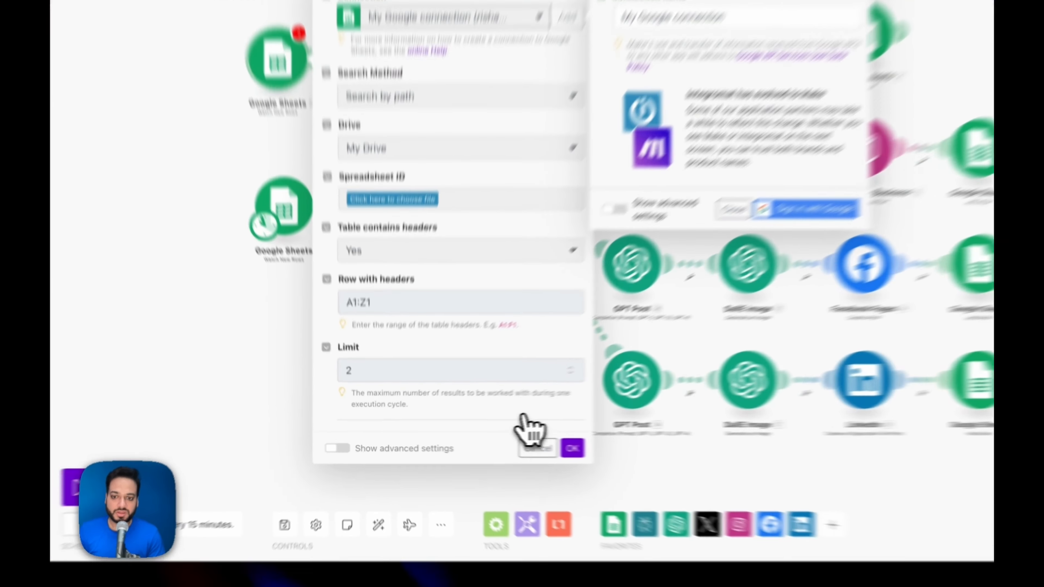
left_click(484, 446)
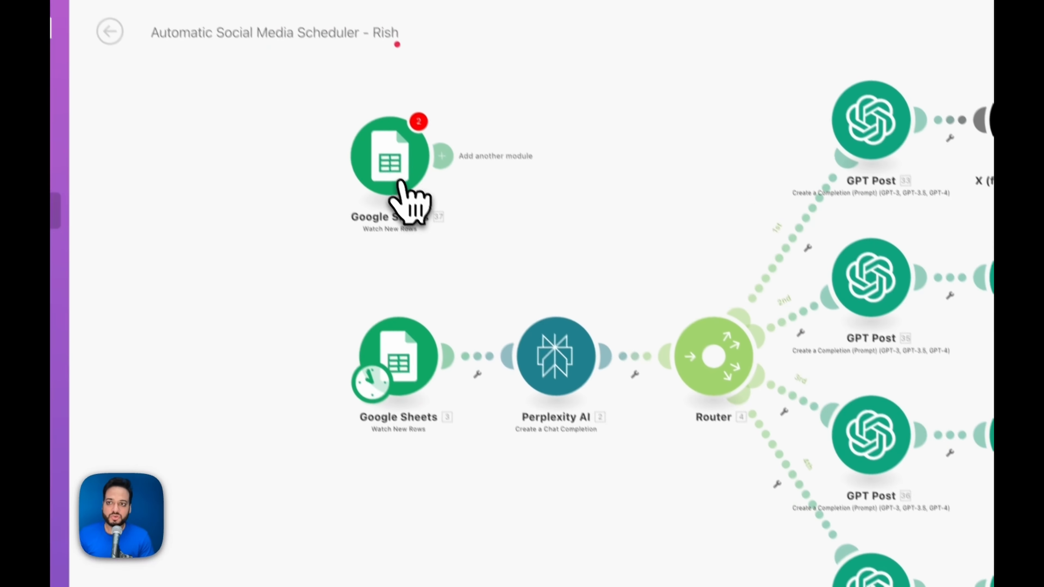
right_click(312, 191)
left_click(465, 397)
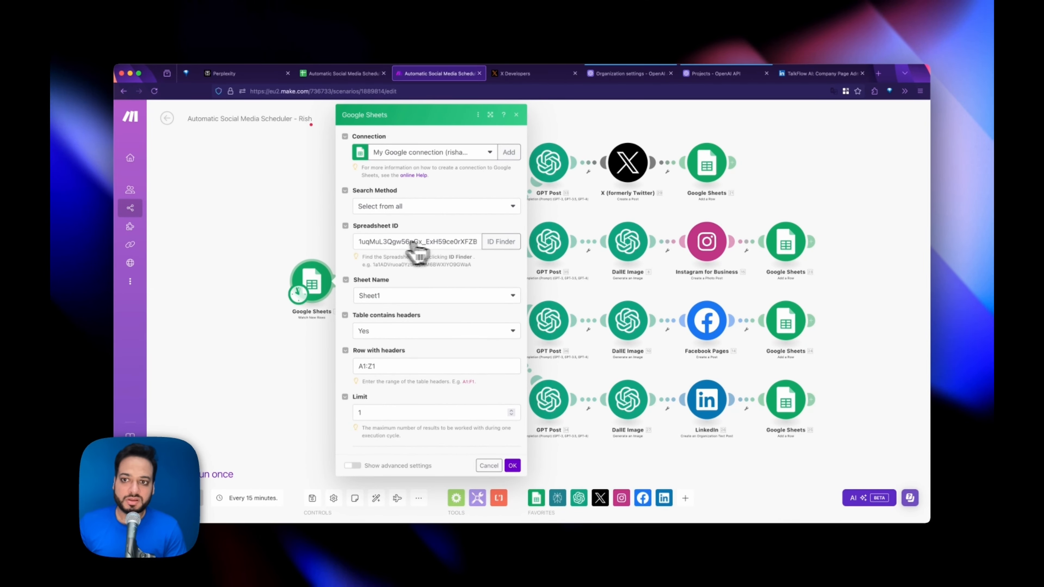
- Find the spreadsheet ID in the Sheets web address and confirm the sheet tab is Sheet1
left_click(343, 73)
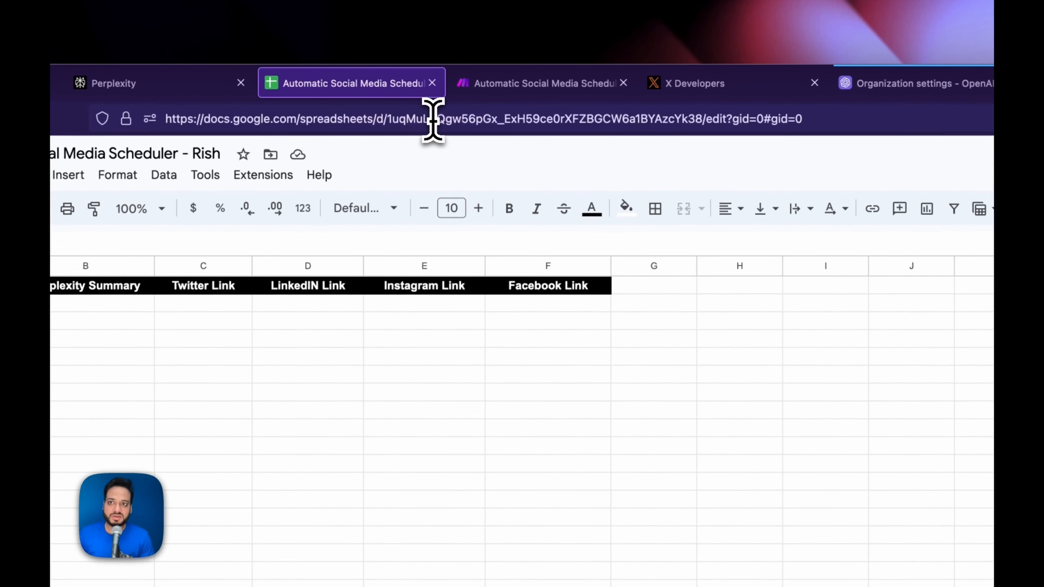
left_click(362, 91)
left_click_drag(386, 119, 700, 120)
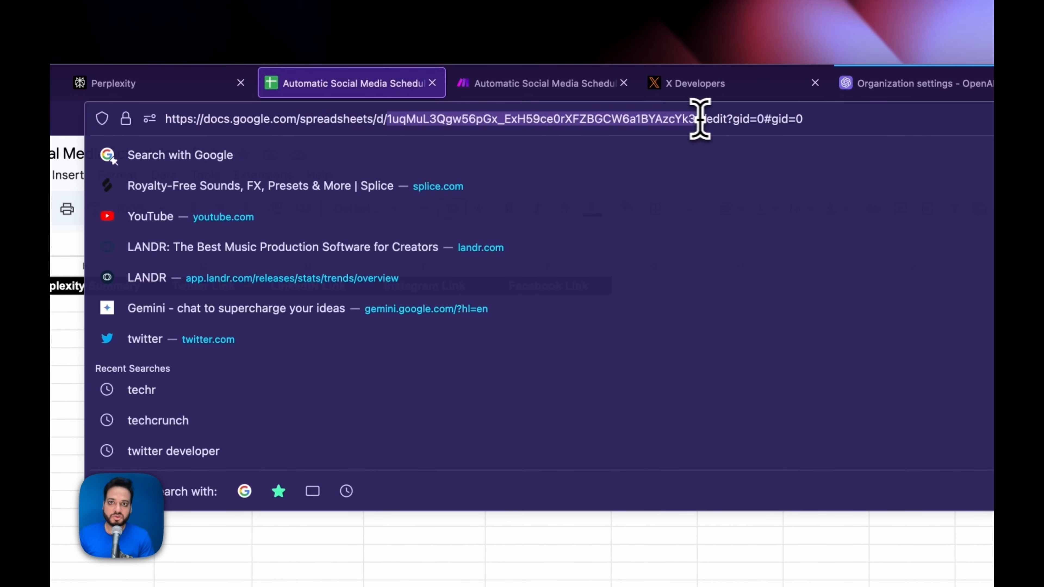
left_click(553, 84)
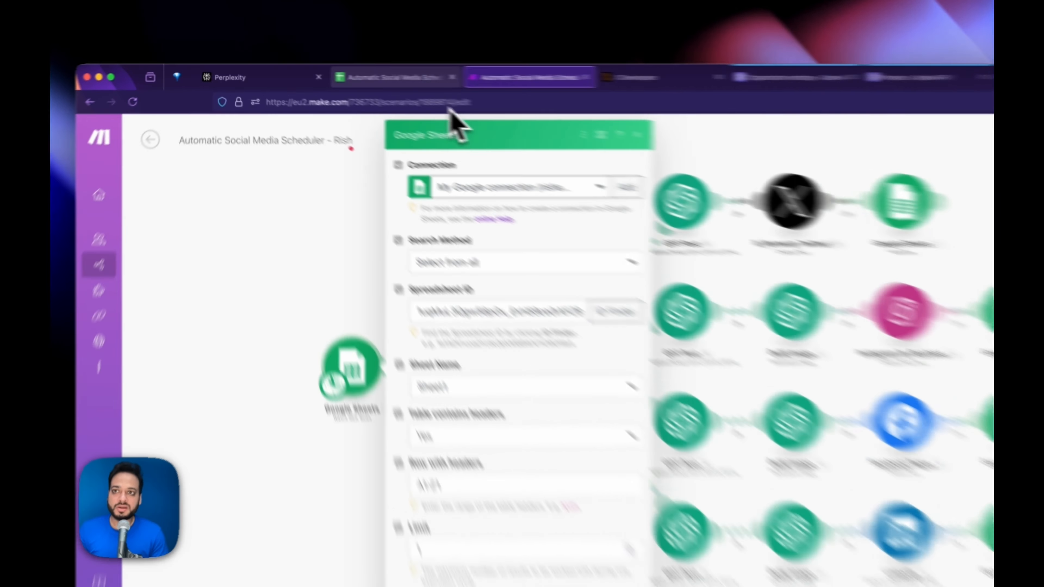
left_click(367, 75)
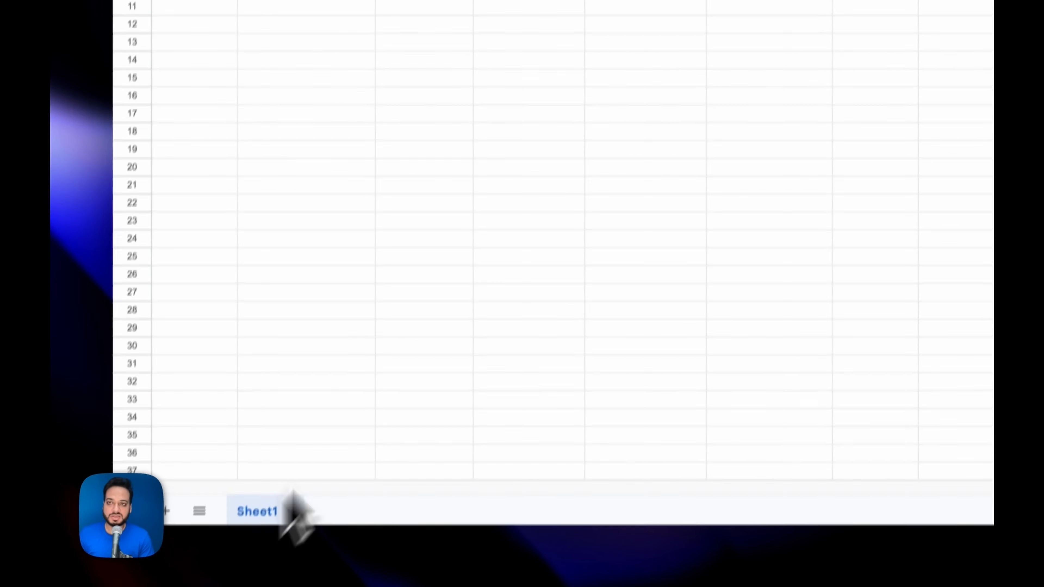
- Confirm the Watch New Rows trigger uses Sheet1 with a limit of 1 and close its panel
left_click(575, 6)
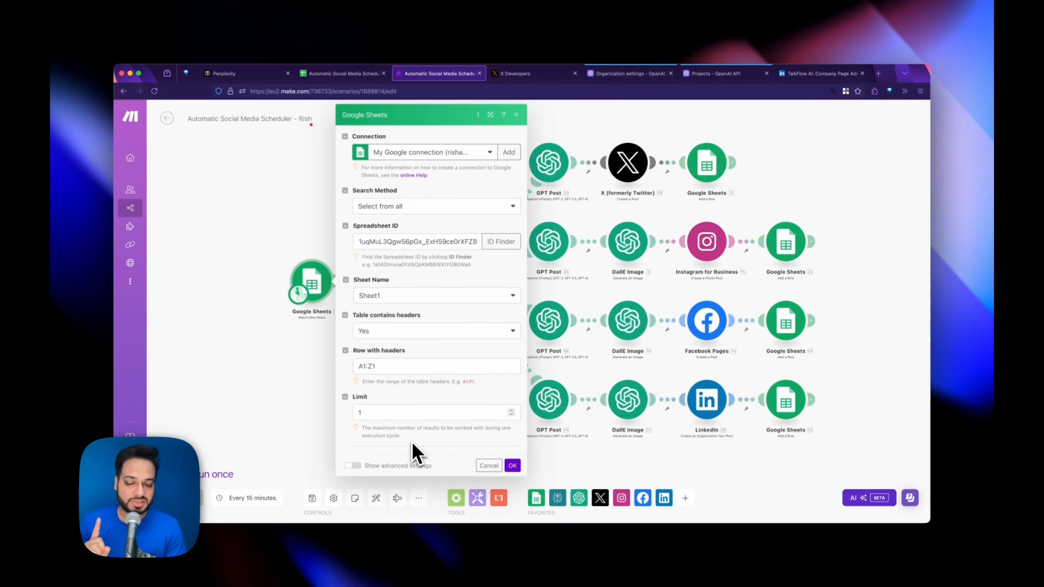
left_click(345, 73)
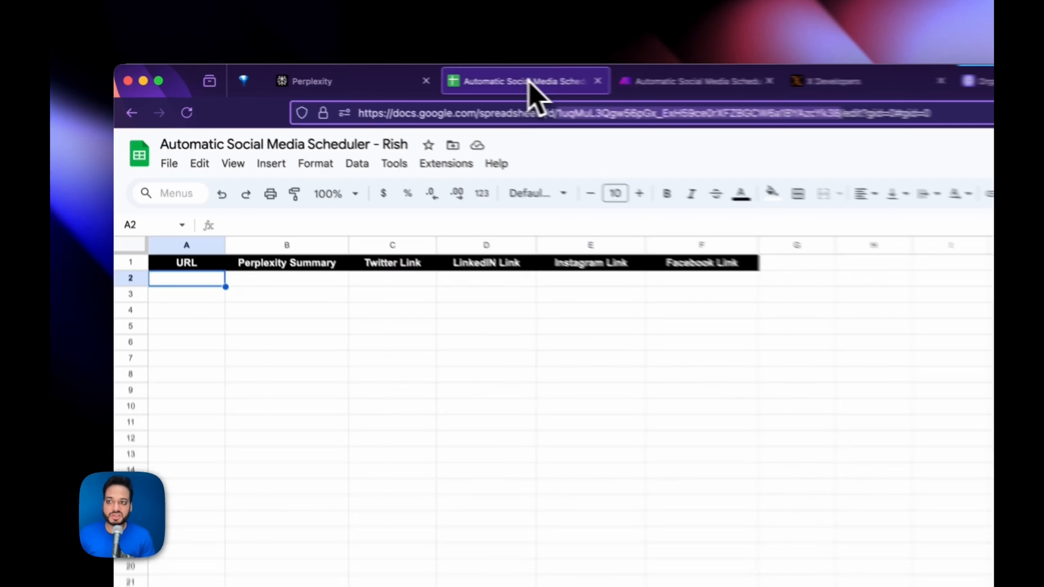
left_click(697, 81)
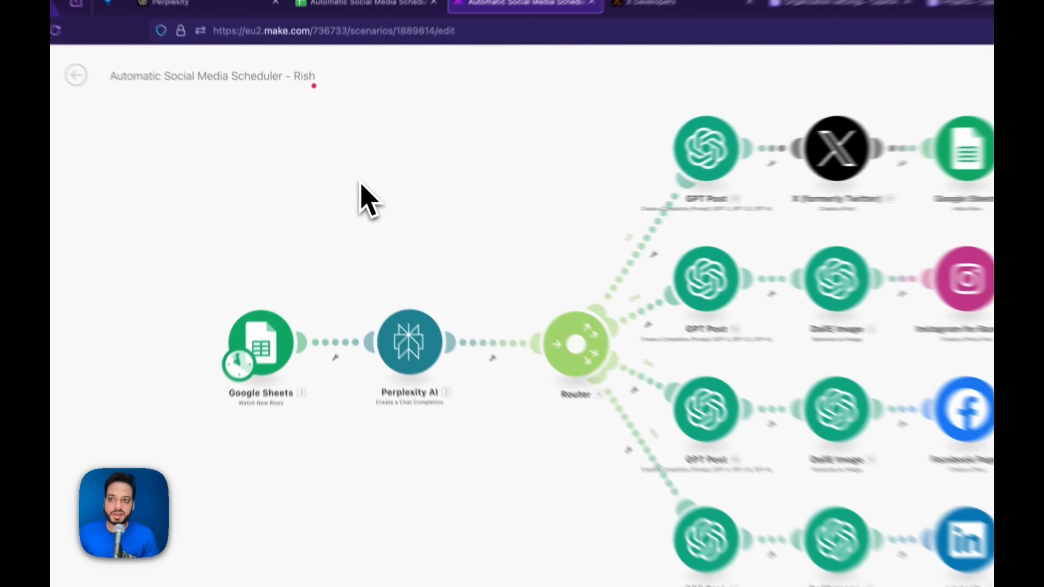
- Discard a trial Perplexity AI 'Create a Chat Completion' module and open the existing Perplexity module's settings
right_click(343, 185)
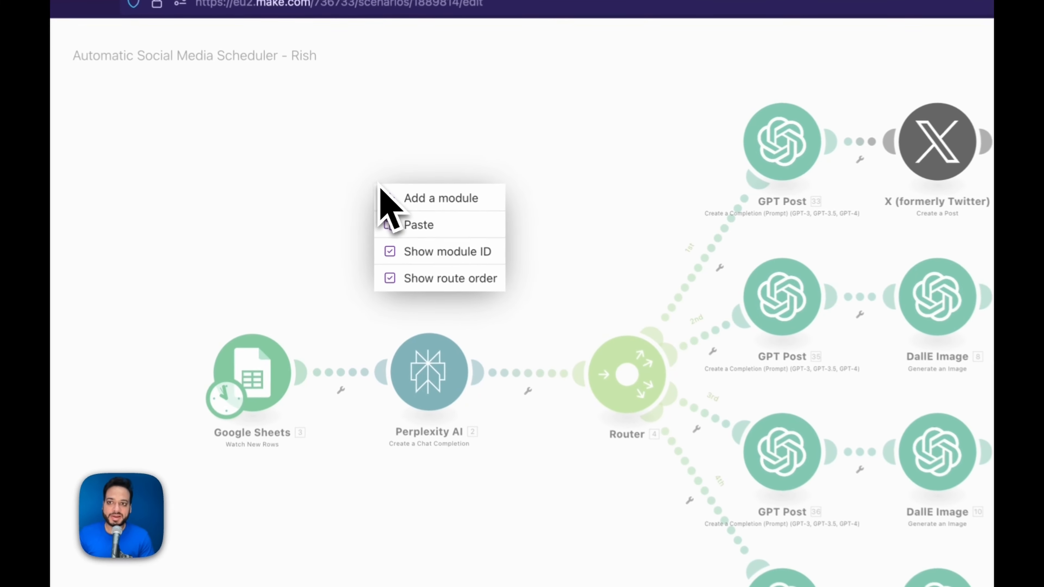
left_click(413, 199)
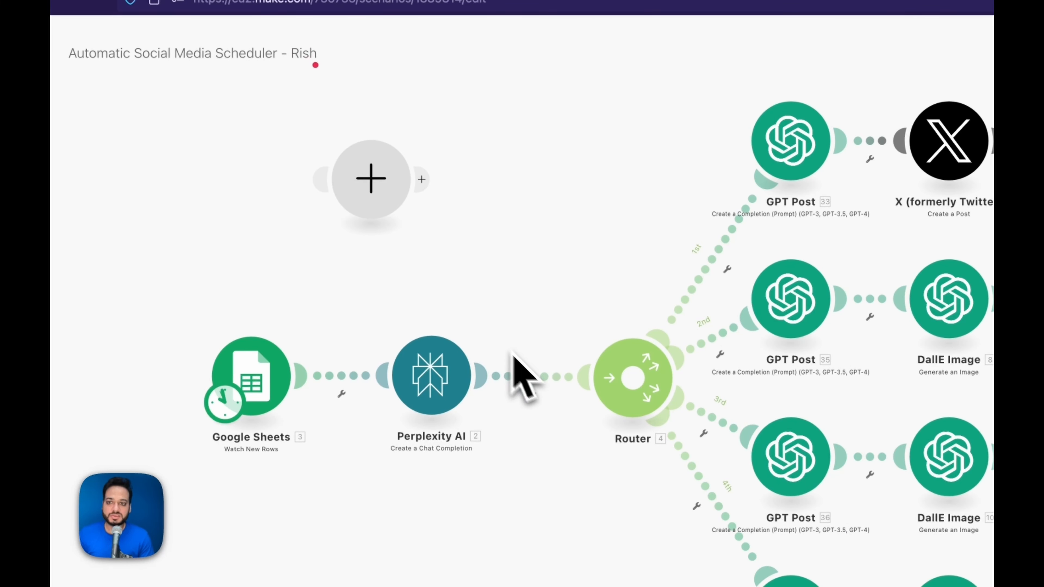
left_click(616, 197)
left_click(616, 194)
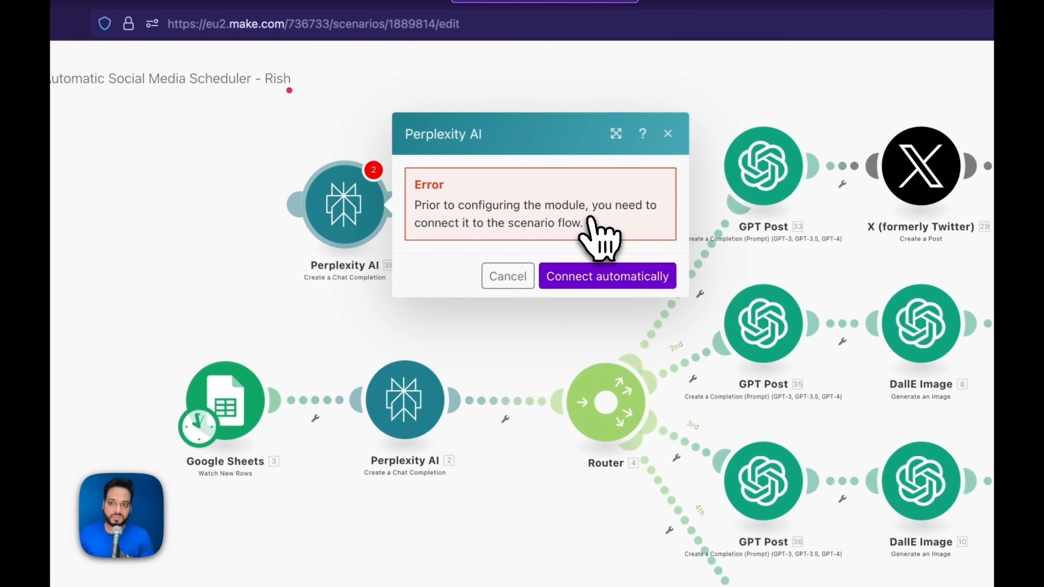
left_click(508, 276)
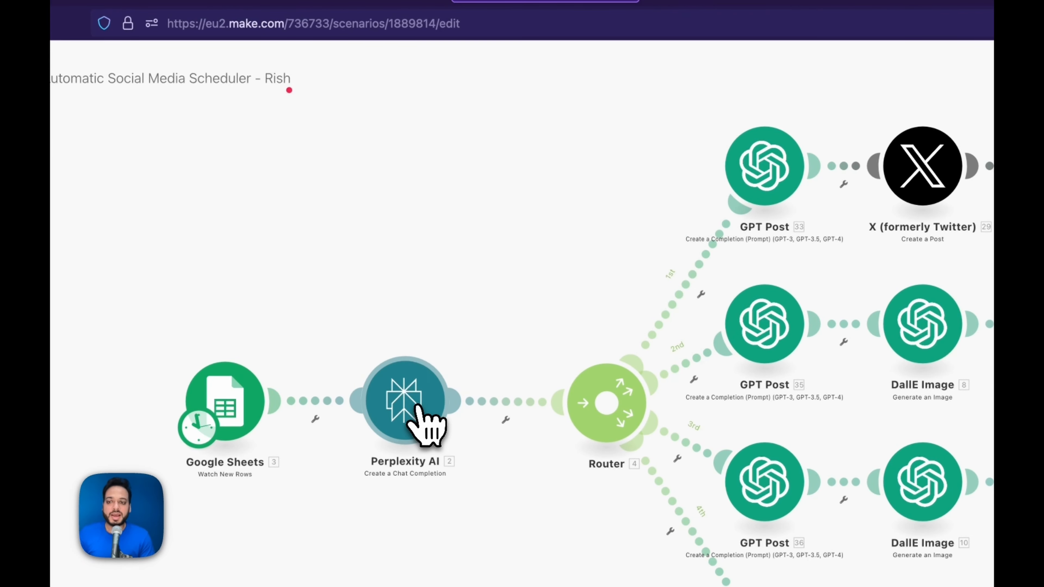
left_click(428, 421)
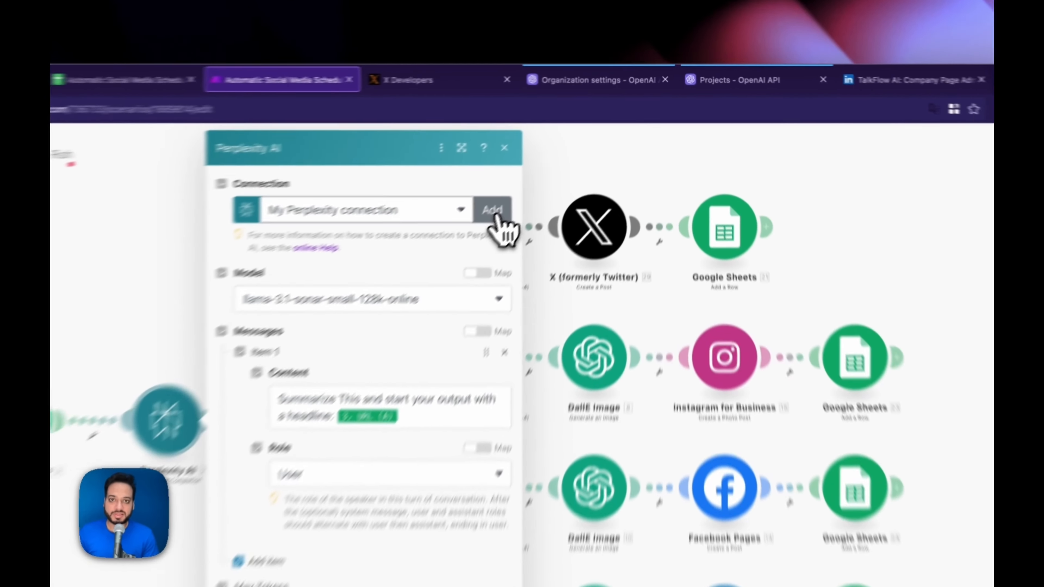
- Start a new Make connection 'My Perplexity connection' and find the key in Perplexity's API settings
left_click(566, 153)
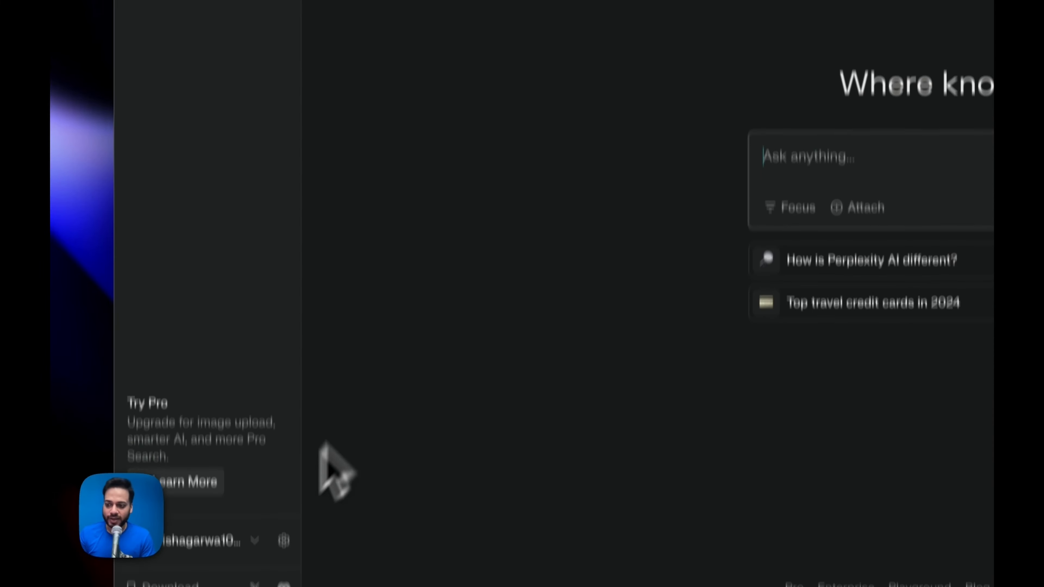
left_click(284, 539)
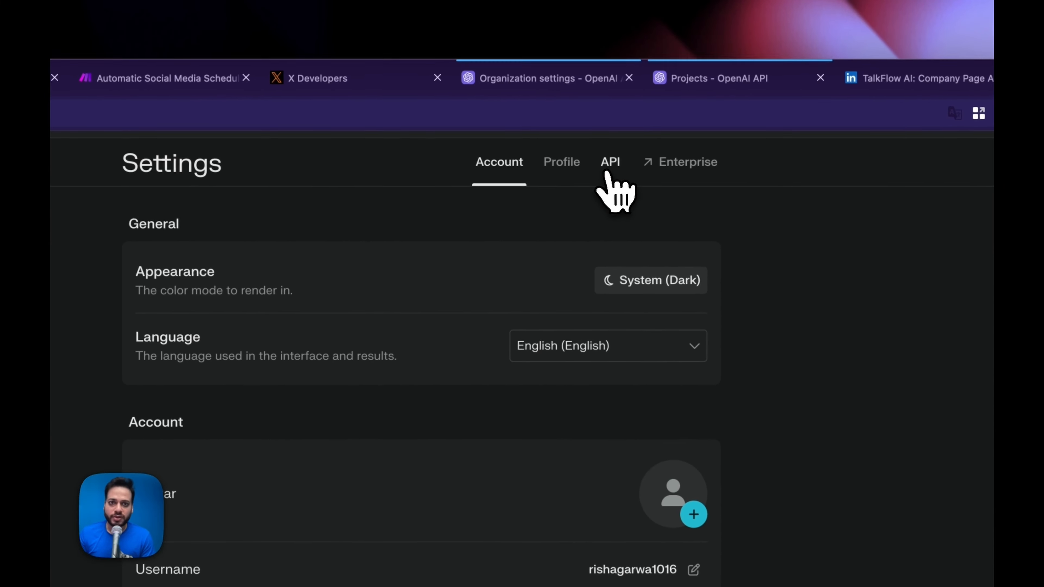
left_click(607, 171)
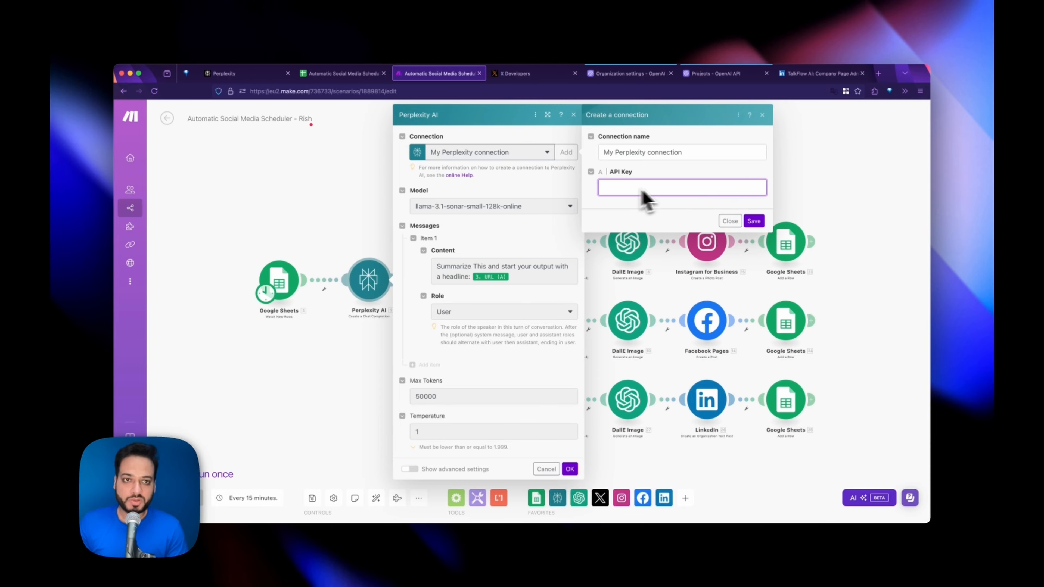
- Save My Perplexity connection with the API key and keep the llama-3.1-sonar-small-128k-online model
left_click(756, 222)
left_click(731, 222)
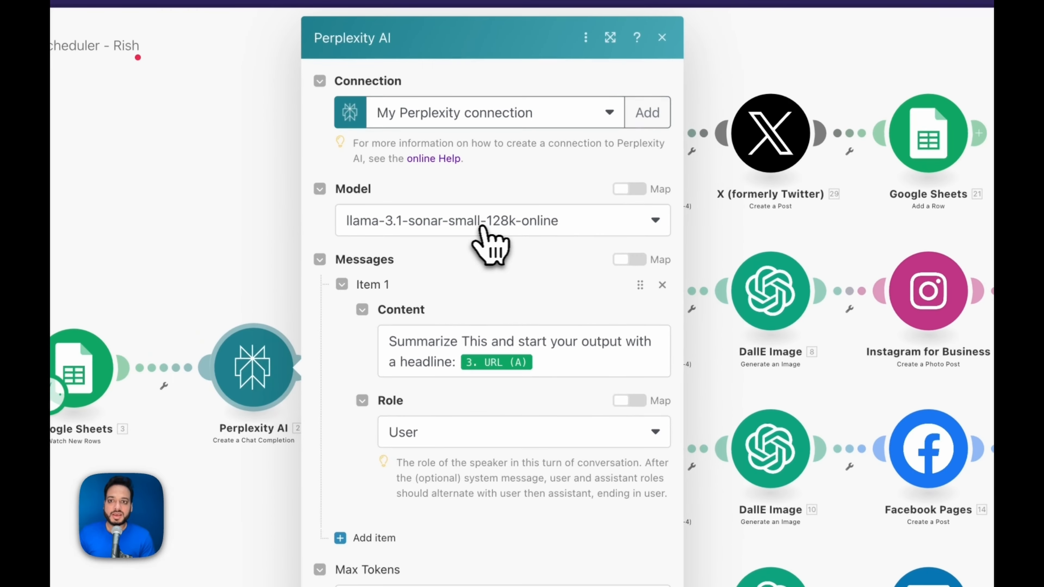
left_click(481, 227)
left_click(489, 485)
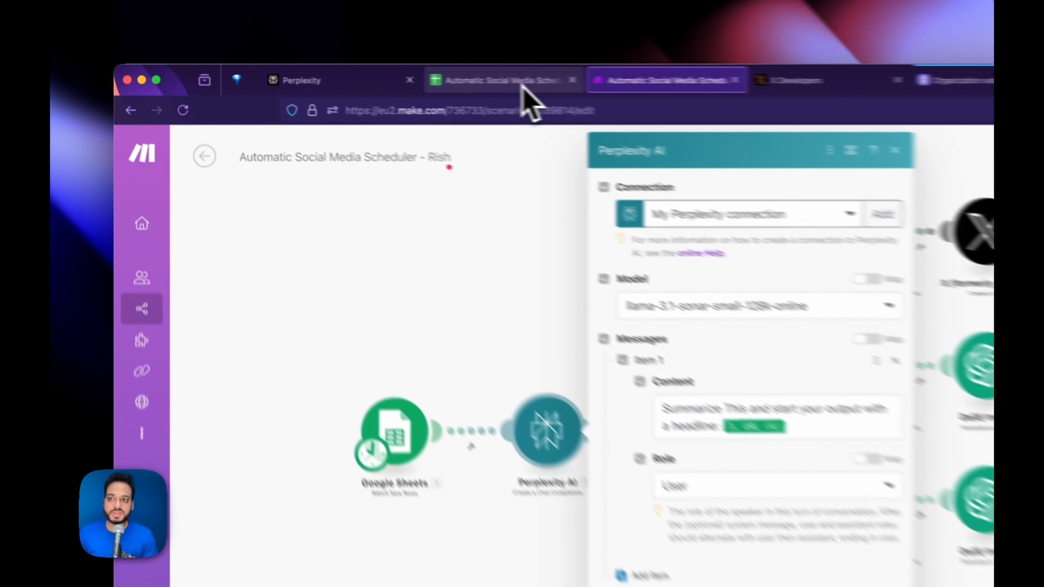
left_click(346, 73)
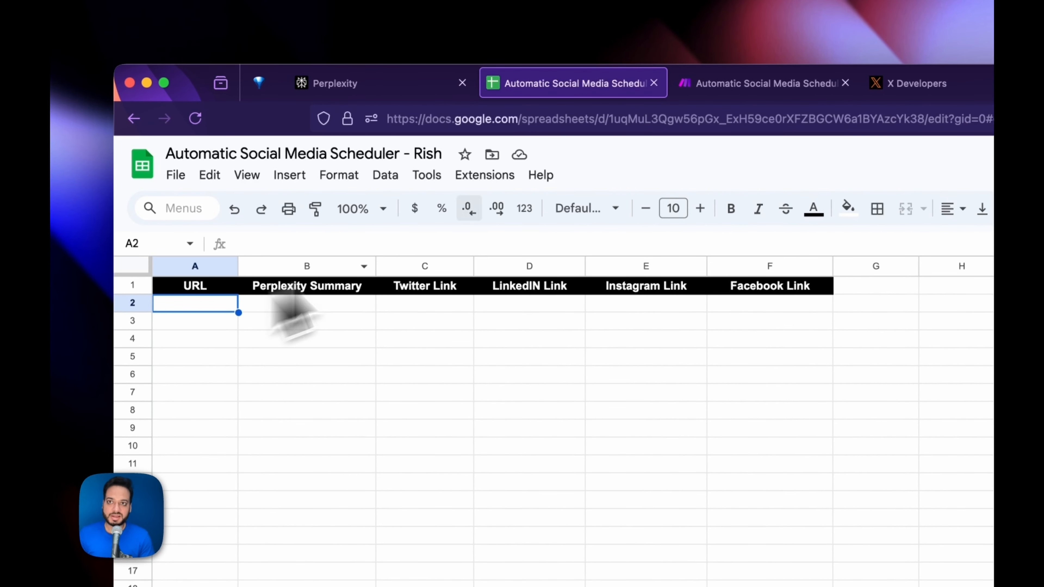
left_click(715, 85)
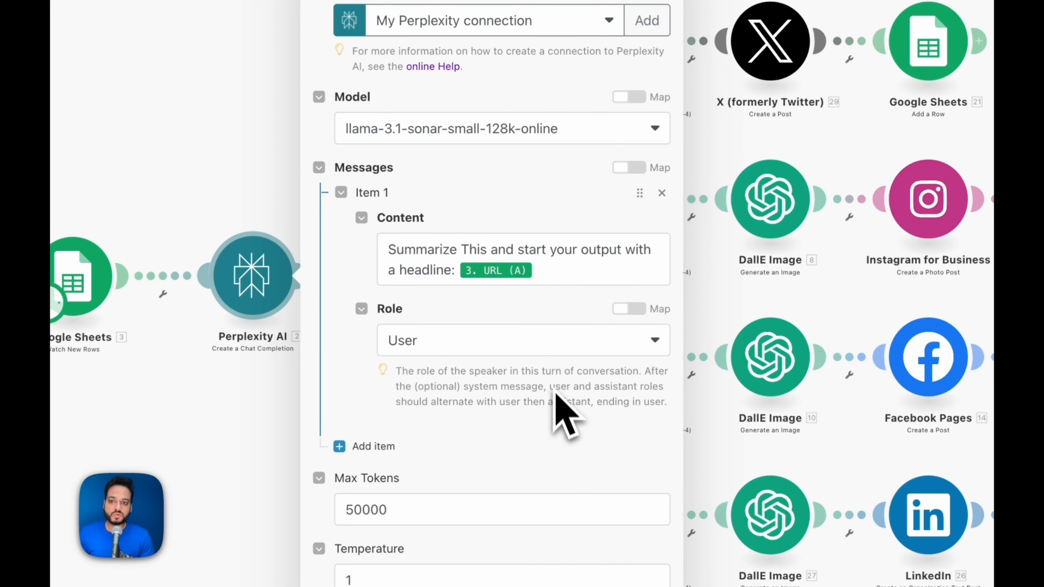
left_click(568, 441)
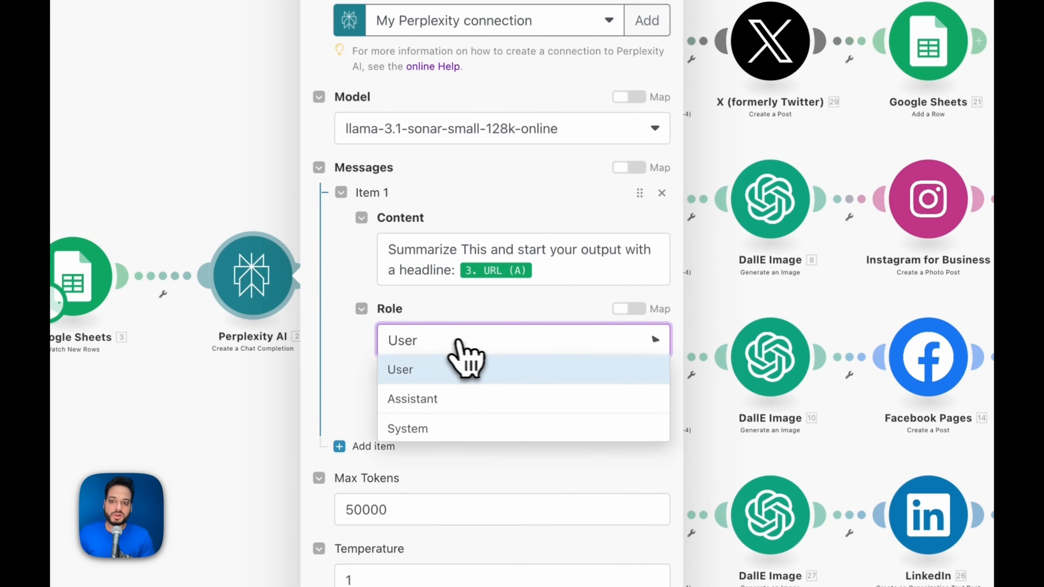
left_click(416, 370)
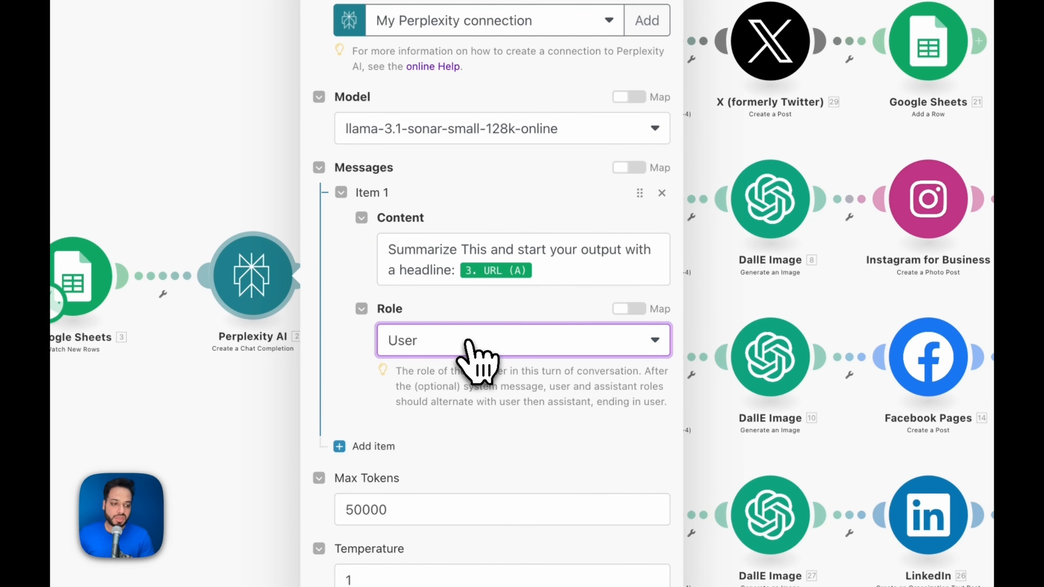
left_click(396, 513)
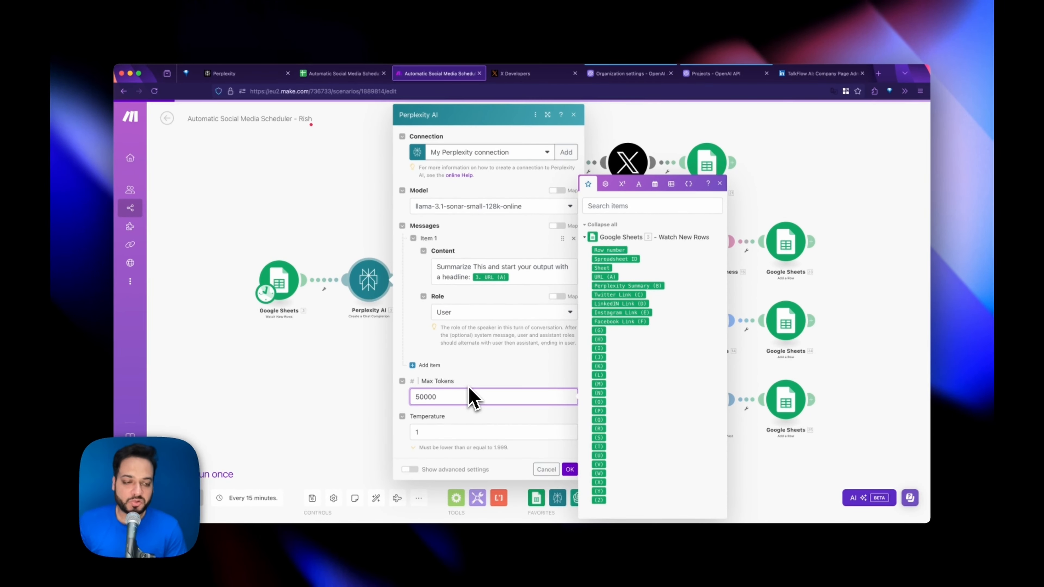
left_click(481, 418)
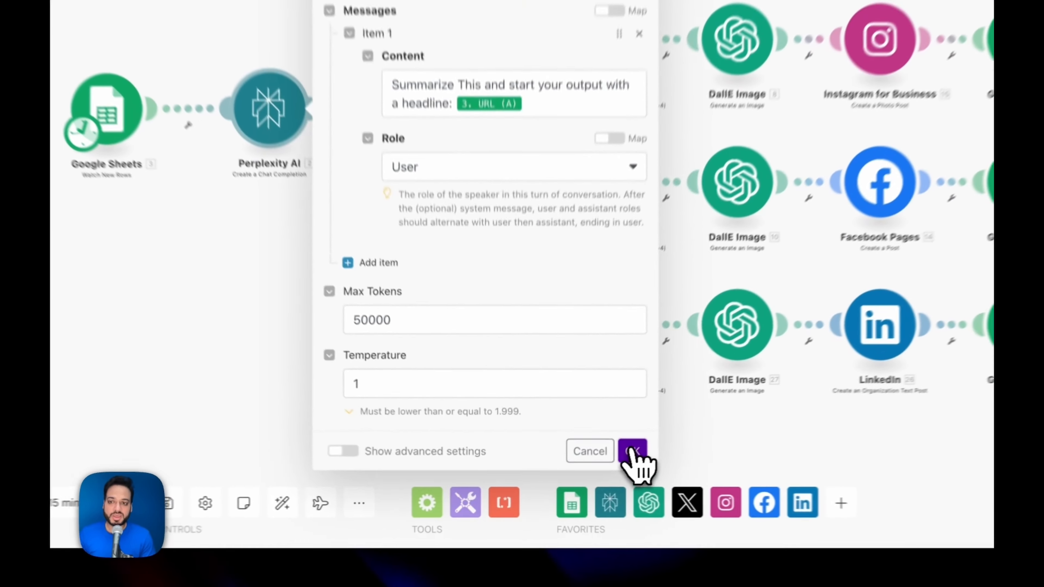
- Confirm the Perplexity AI module settings with OK to return to the scenario canvas
left_click(633, 451)
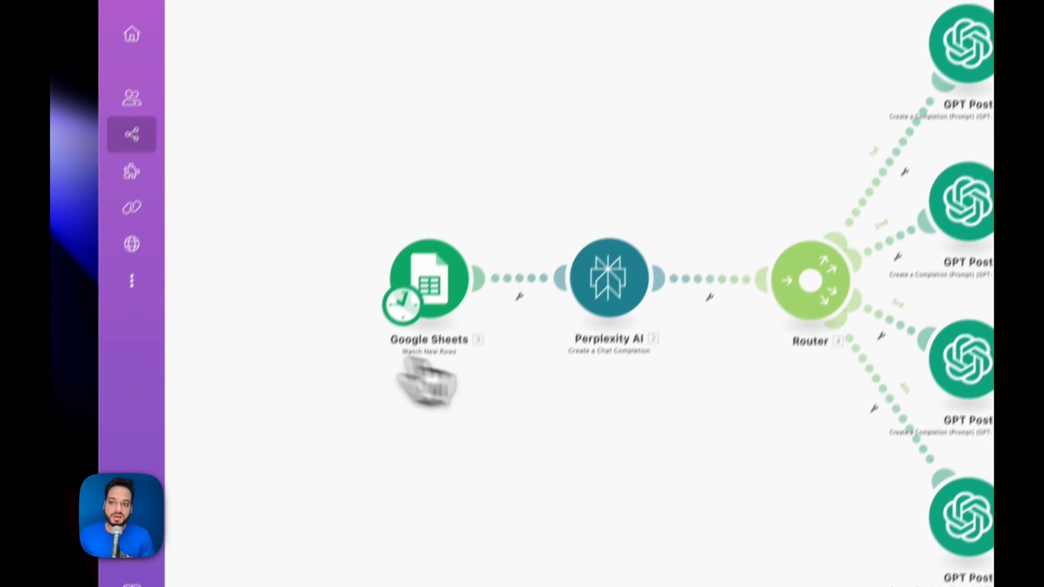
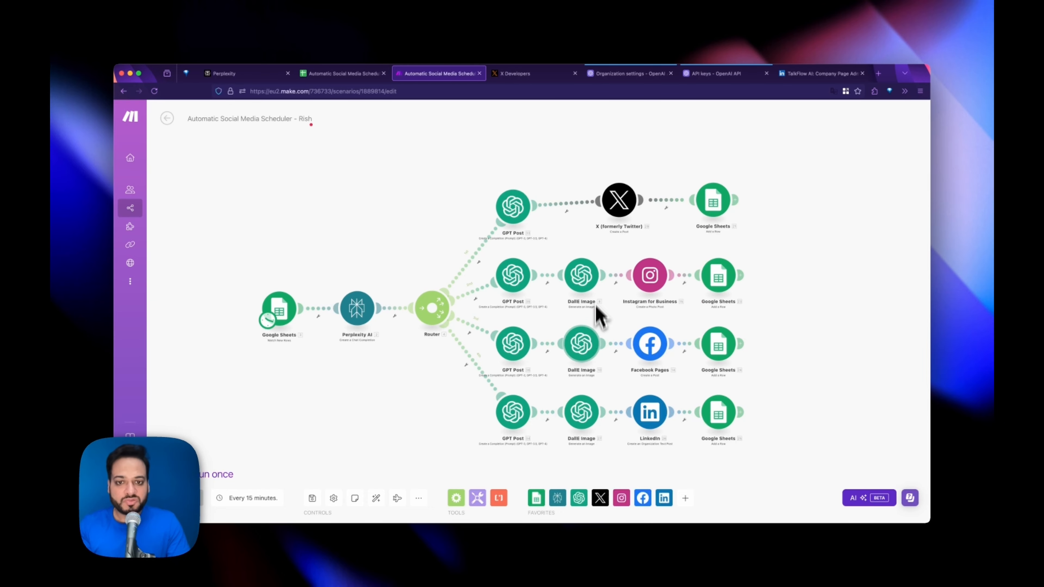
- Add an OpenAI Generate an Image module after the Instagram row's Google Sheets step and open its settings
left_click(740, 276)
left_click(674, 247)
left_click(674, 262)
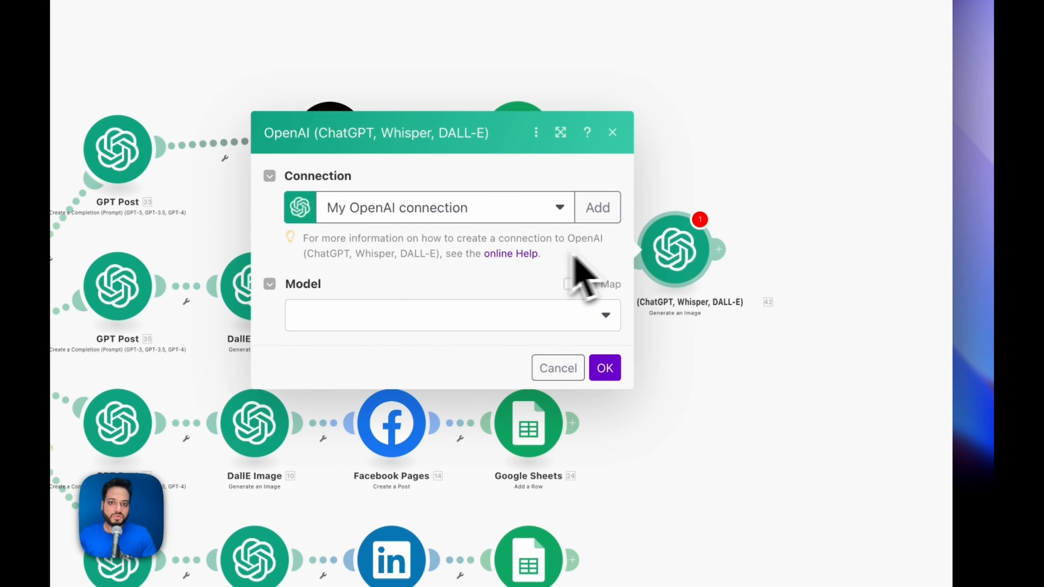
- Choose Dall-E 3 as the image model and delete the extra OpenAI module
left_click(596, 319)
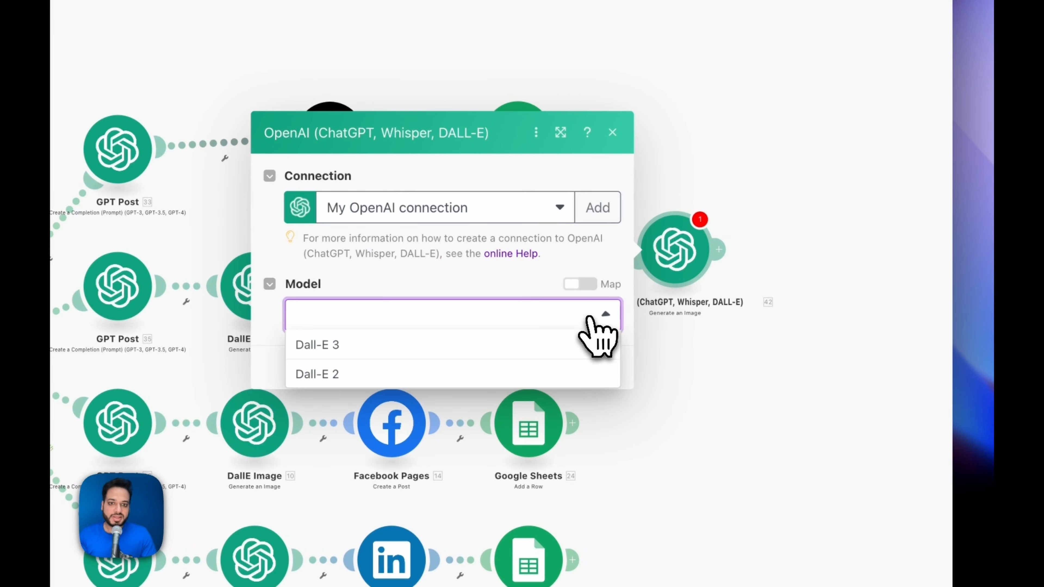
left_click(382, 346)
left_click(341, 332)
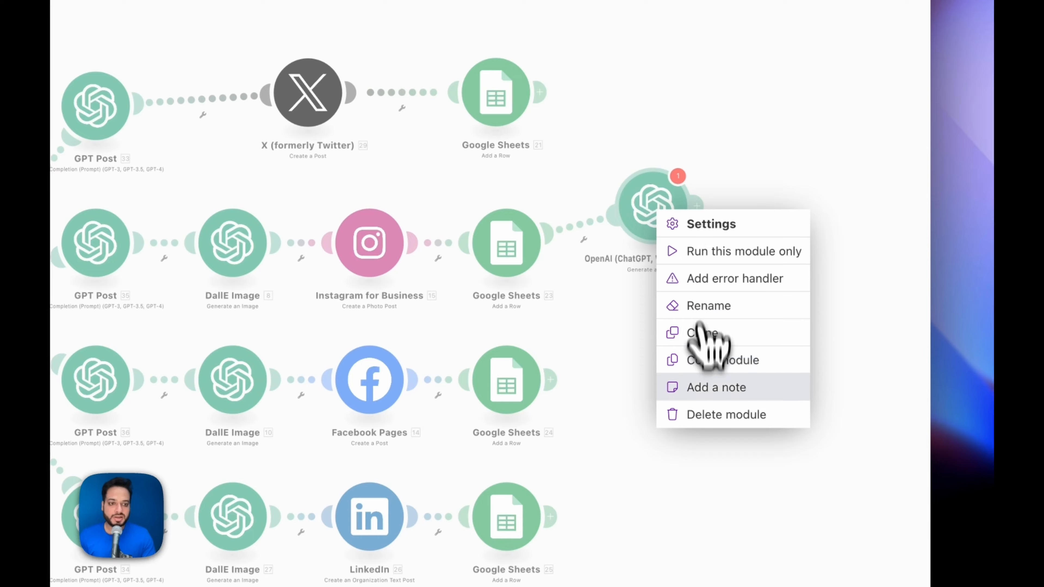
left_click(705, 427)
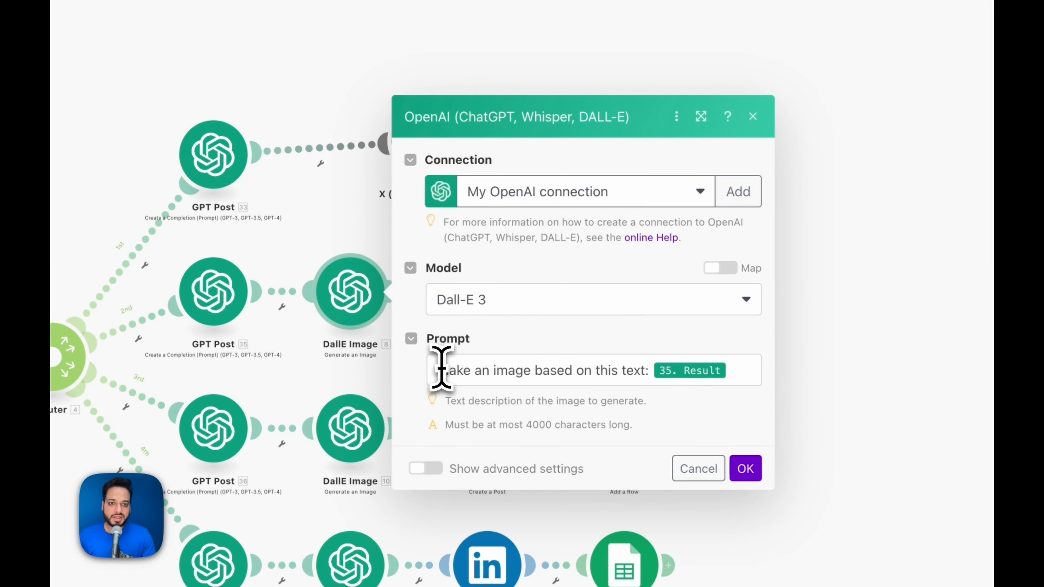
- Set the DallE Image prompt to 'Make an image based on this text: 35. Result' and save
left_click_drag(440, 368, 629, 368)
left_click(634, 369)
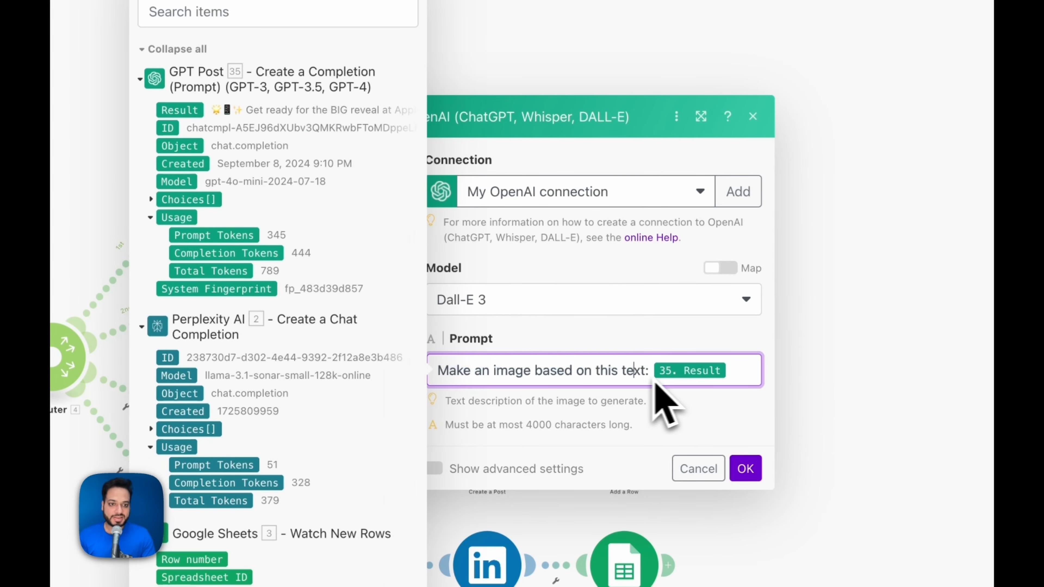
left_click(688, 386)
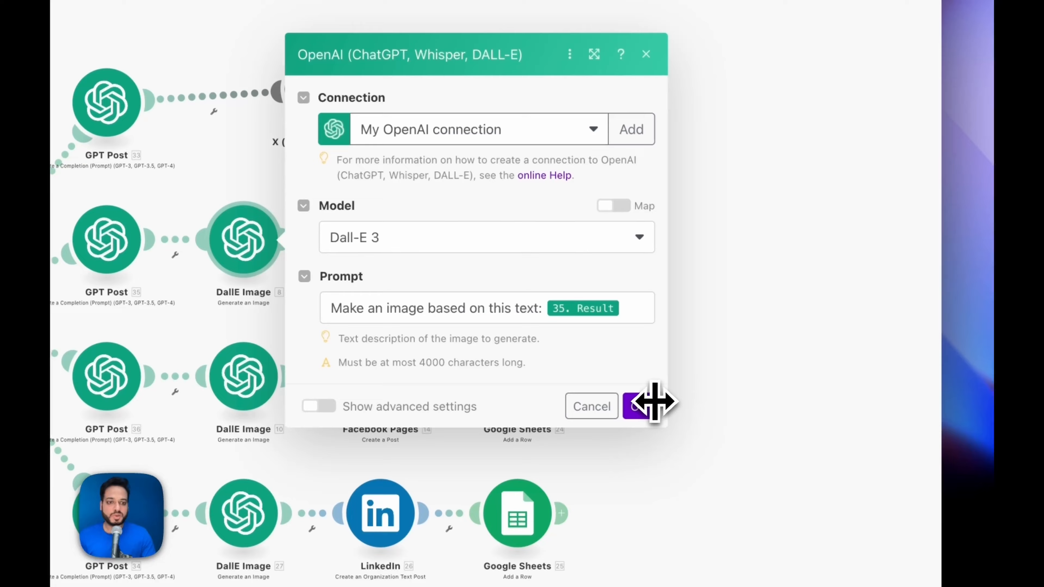
left_click(633, 386)
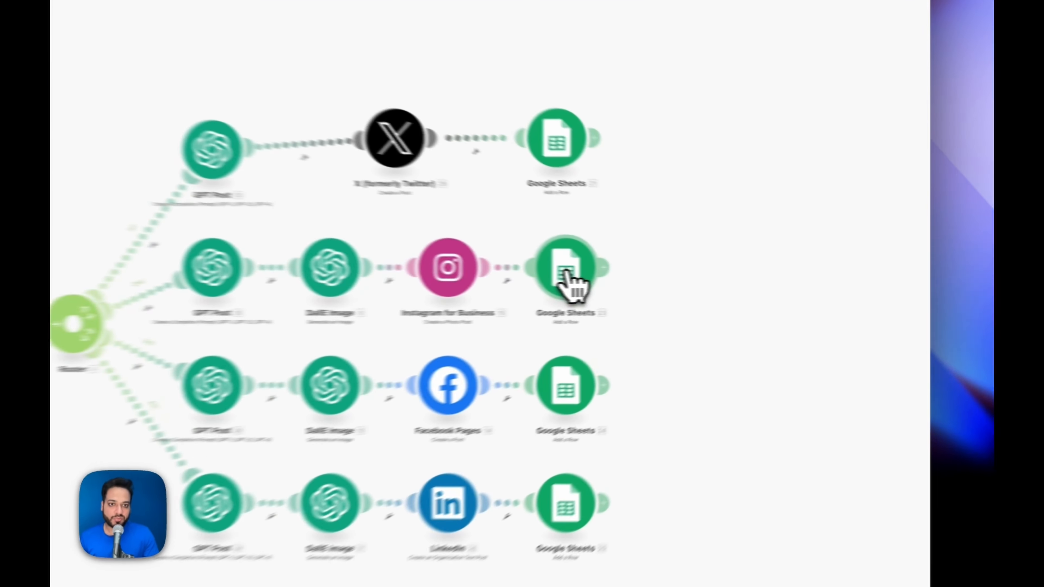
- Verify the Instagram row's Sheets module logs 15. Post ID under the sheet's Instagram Link (E) column
left_click(567, 274)
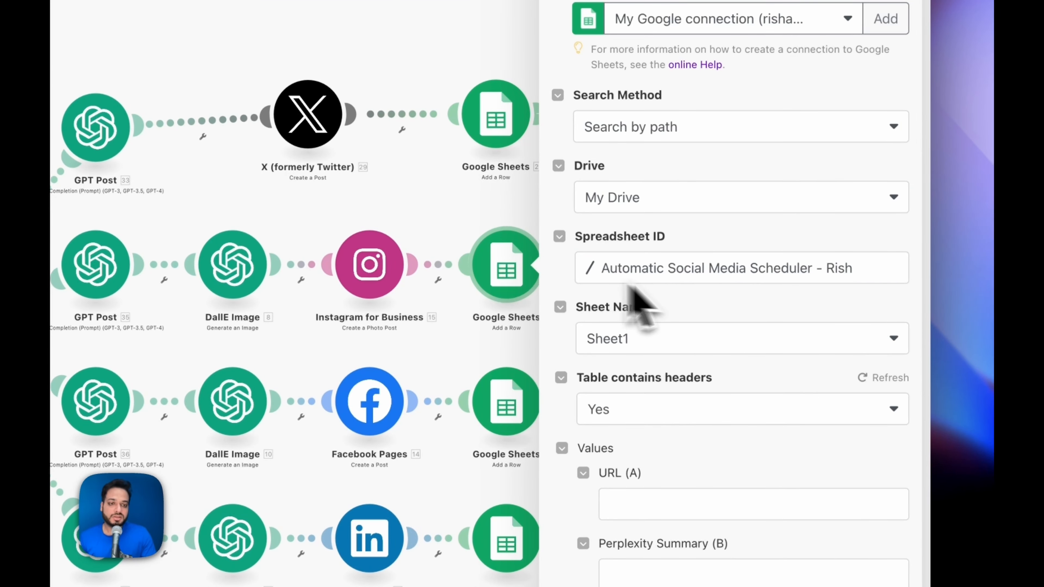
scroll(699, 354, "down", 3)
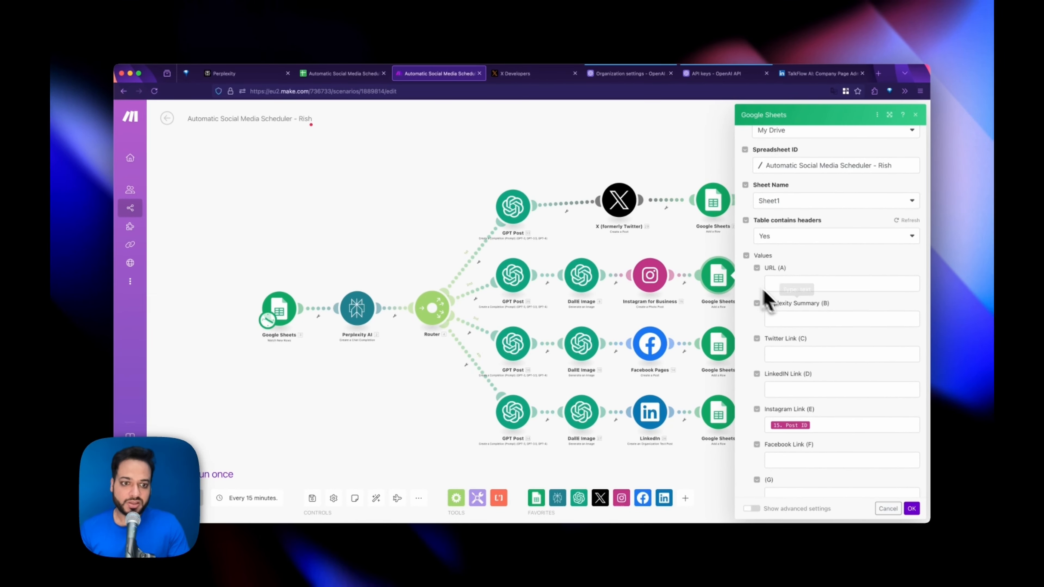
scroll(781, 321, "down", 2)
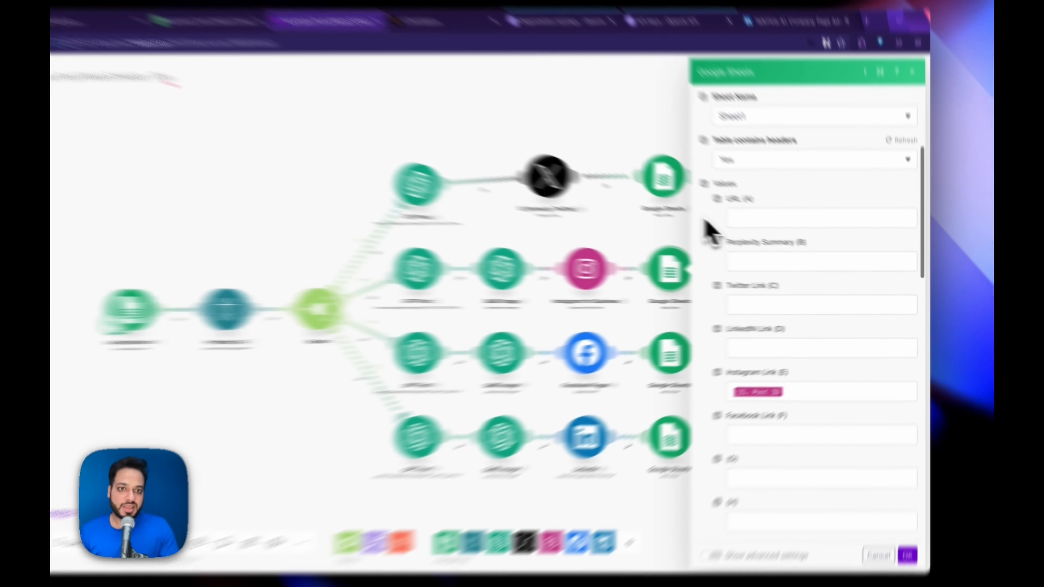
left_click(702, 249)
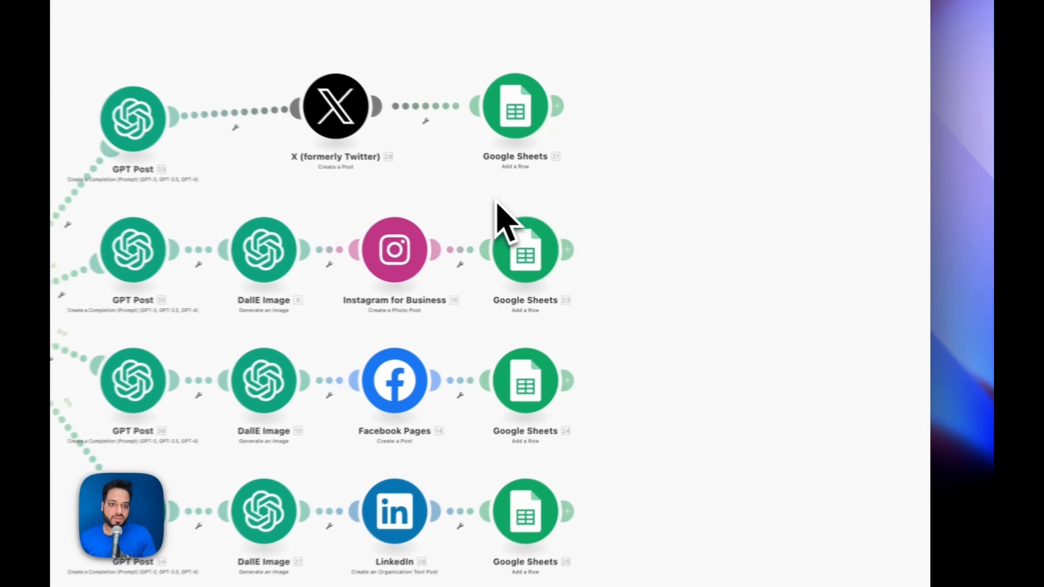
left_click(303, 79)
left_click(514, 91)
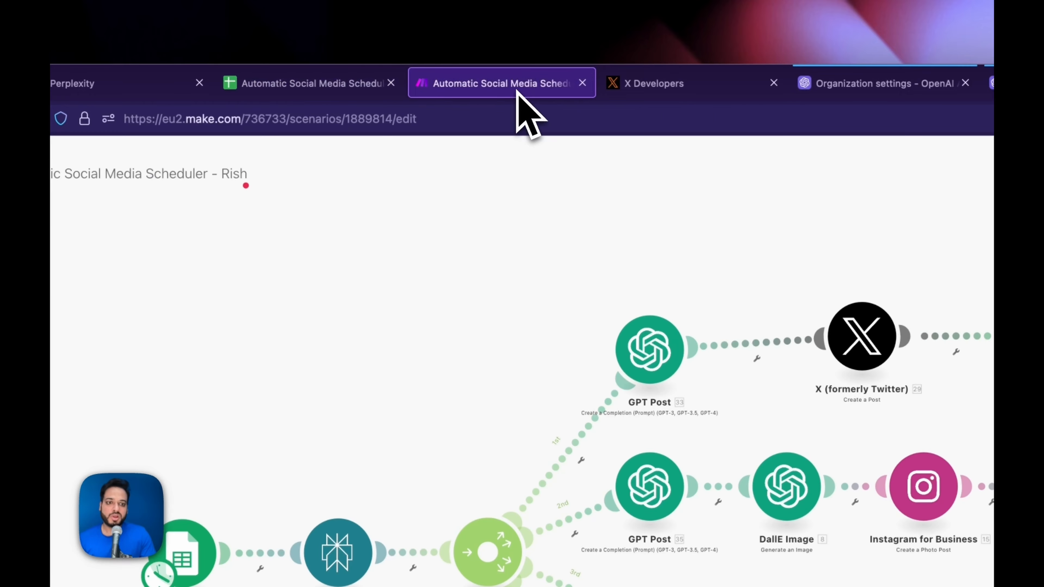
left_click(506, 247)
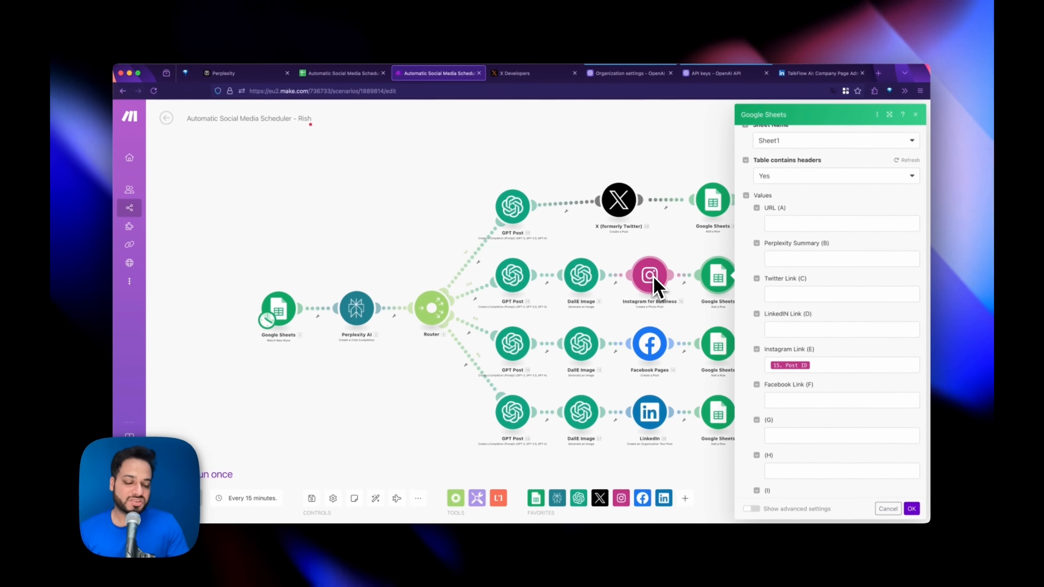
left_click(912, 508)
- Add a new Facebook Pages Create a Post module from the canvas's right-click menu
right_click(847, 323)
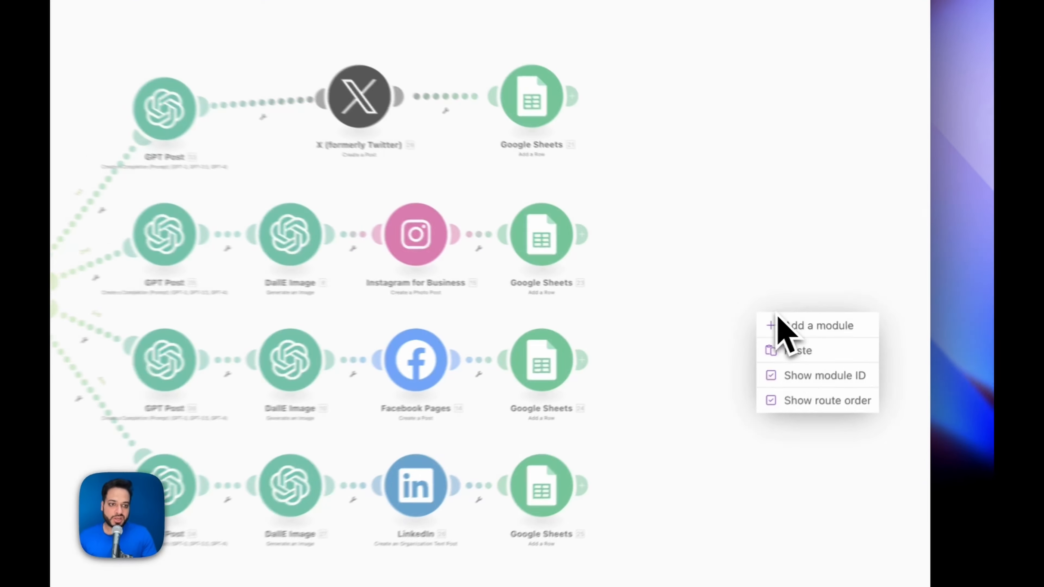
left_click(768, 326)
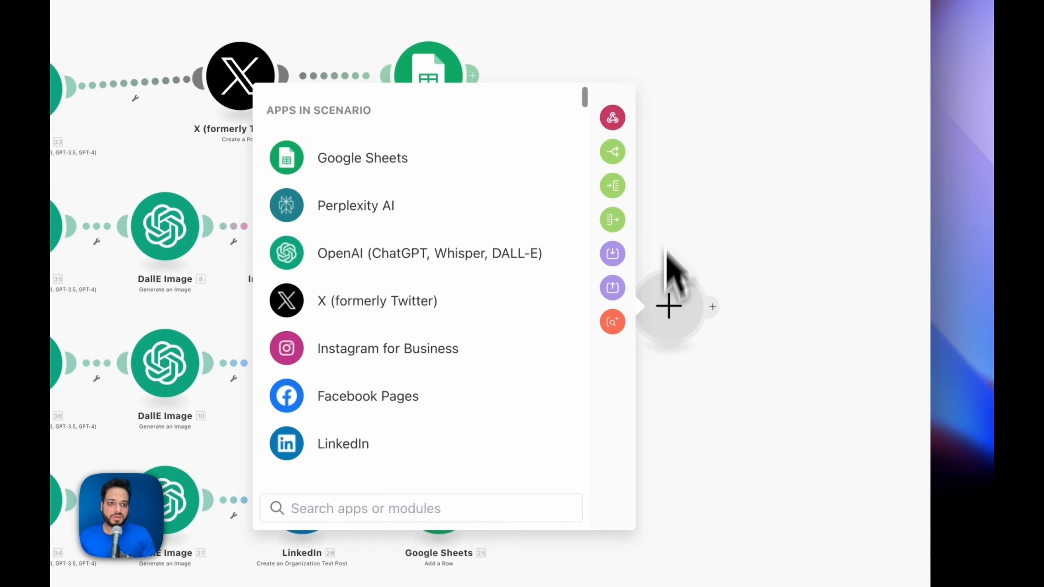
left_click(354, 396)
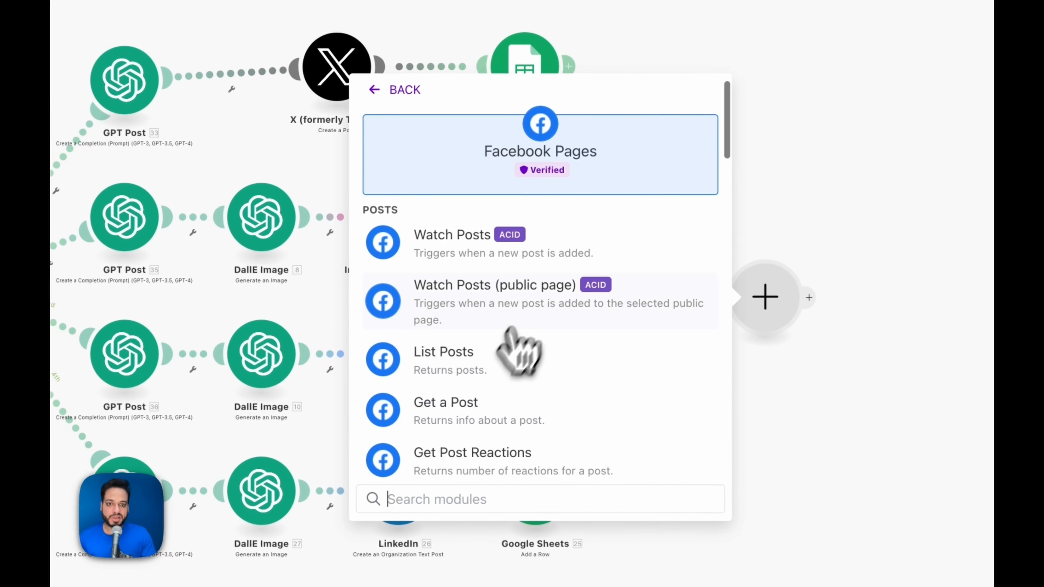
scroll(510, 362, "down", 5)
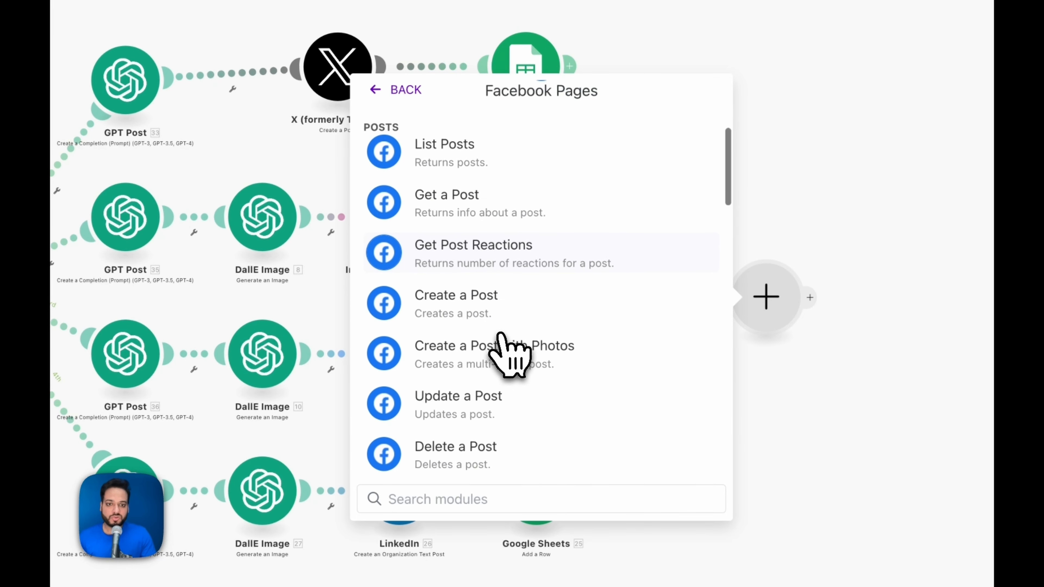
left_click(493, 307)
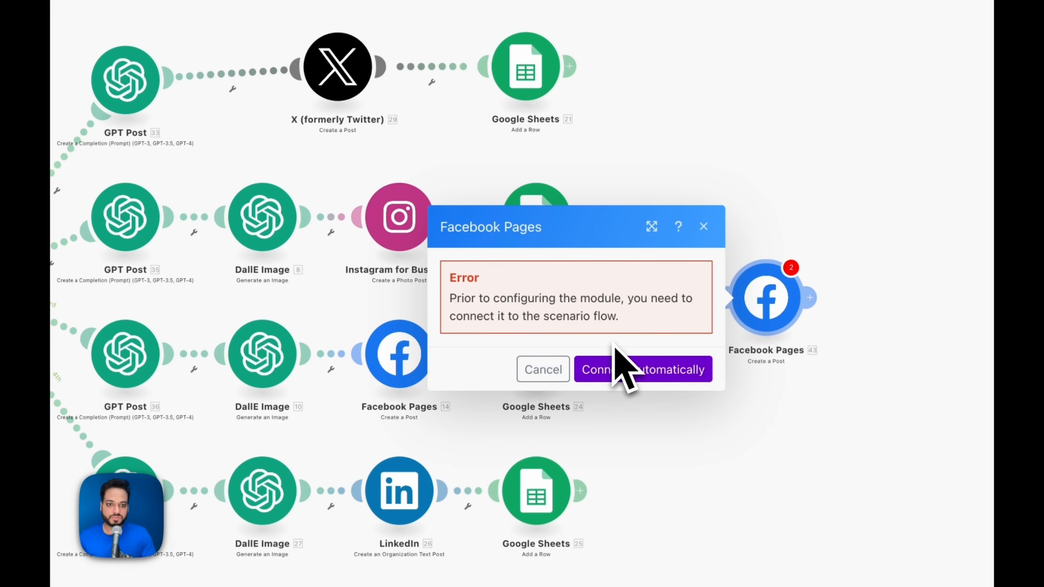
- In Facebook Pages 14, start mapping the DallE Image's Data[] into the post's Link field
left_click(555, 370)
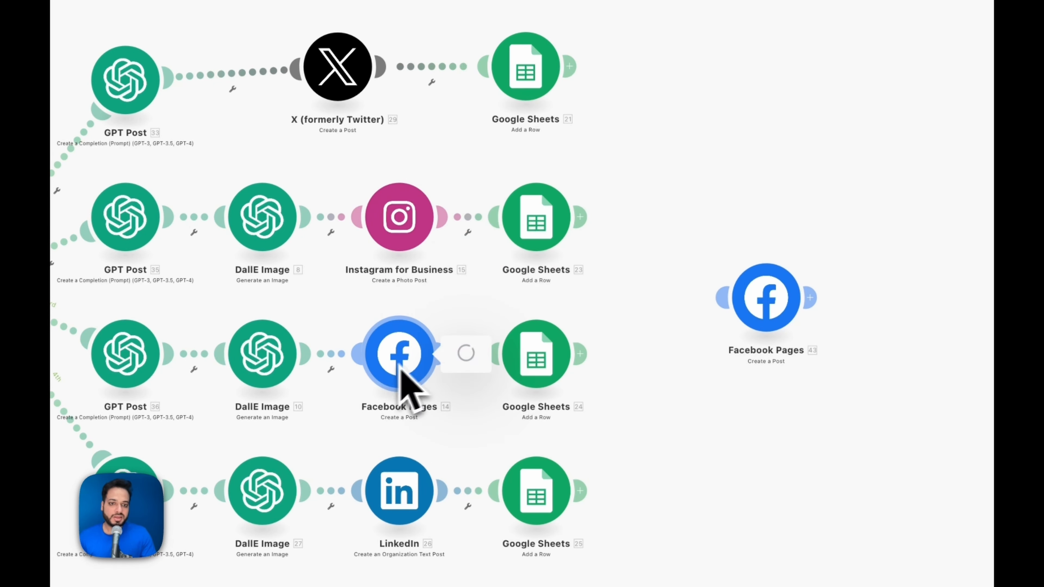
left_click(641, 490)
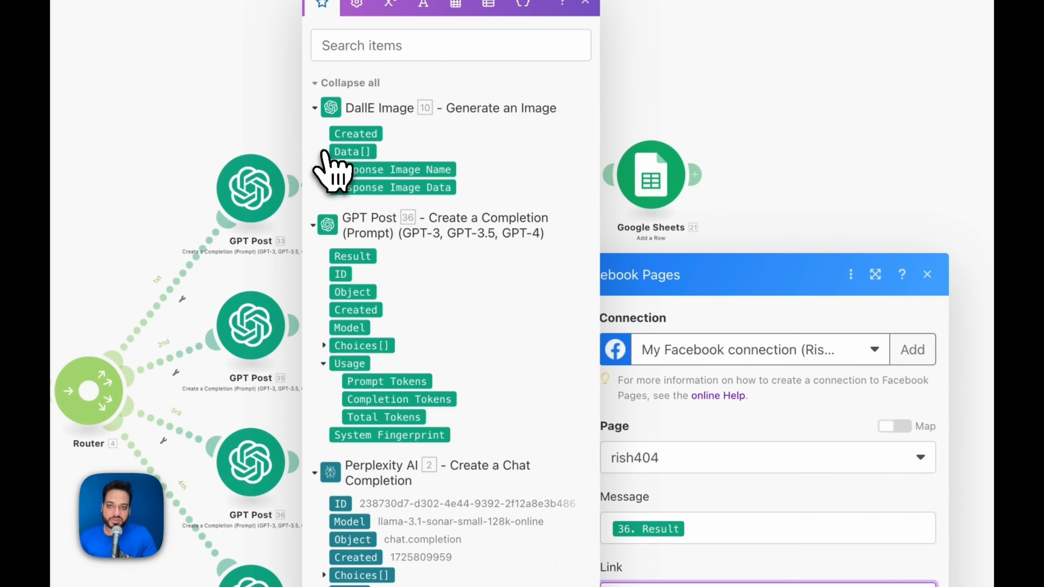
left_click(324, 152)
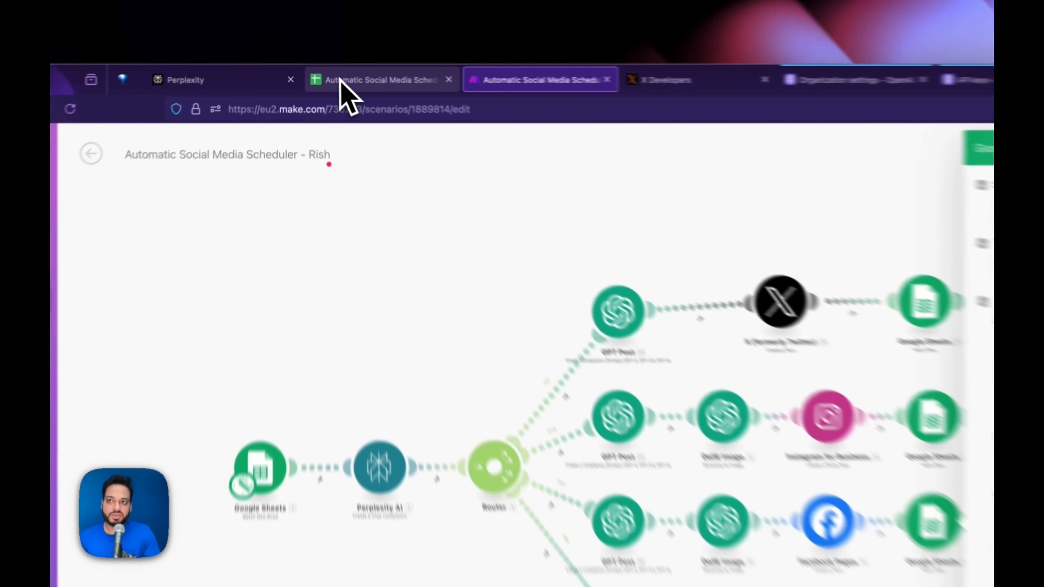
left_click(343, 73)
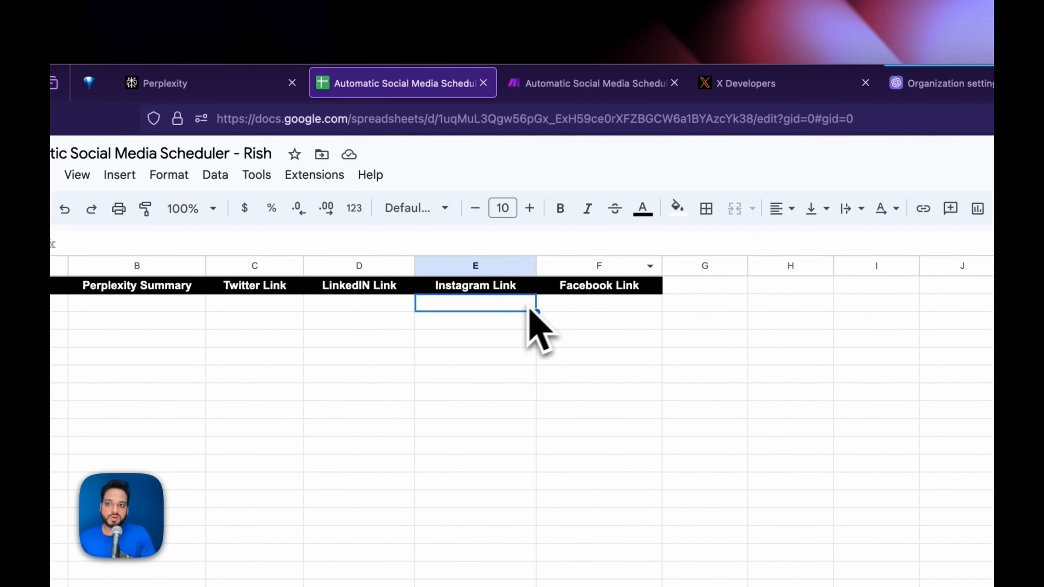
left_click(390, 304)
left_click(594, 305)
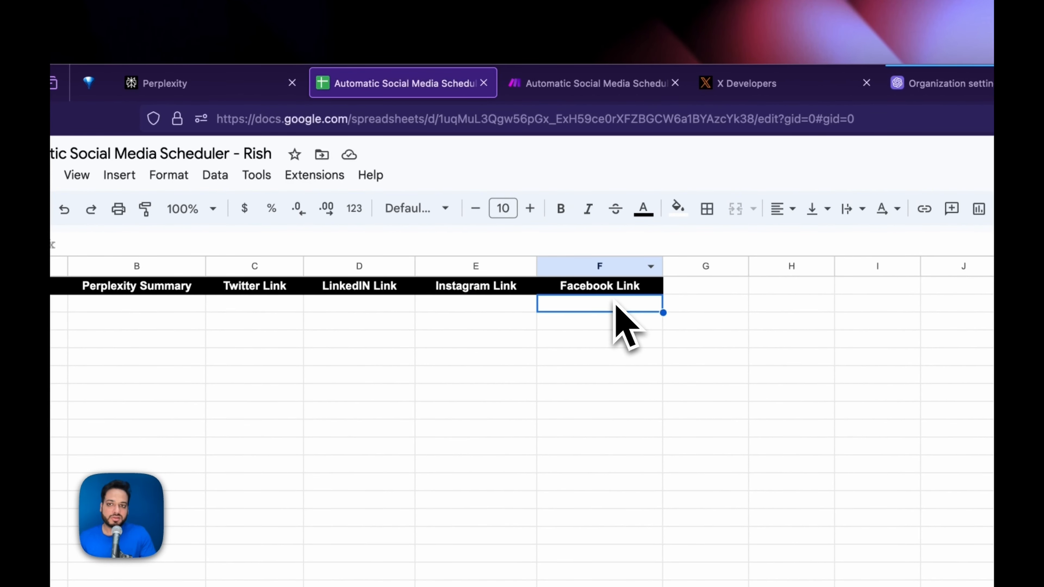
left_click(594, 84)
left_click(802, 416)
left_click(603, 180)
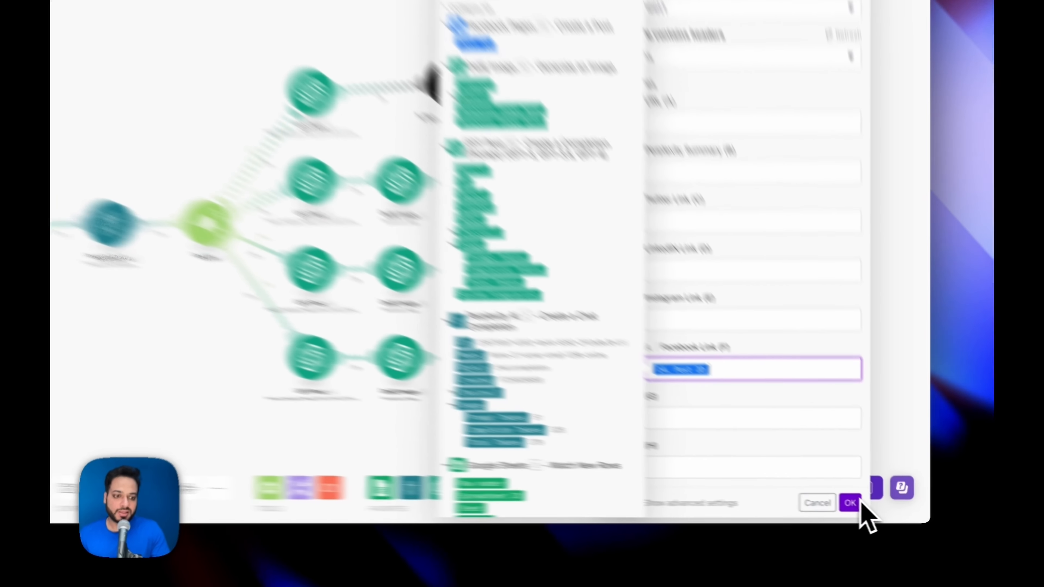
left_click(872, 509)
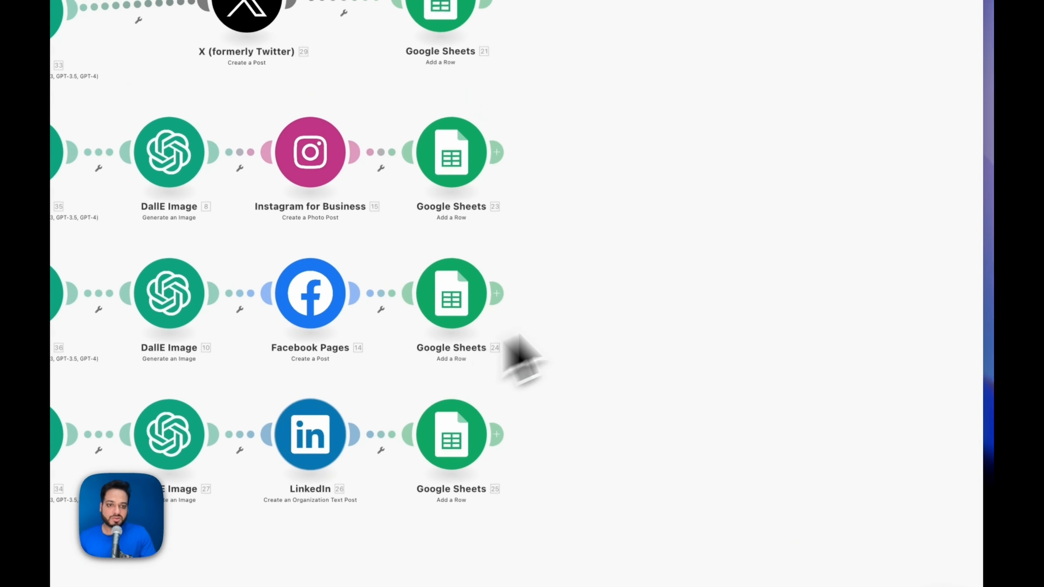
right_click(589, 142)
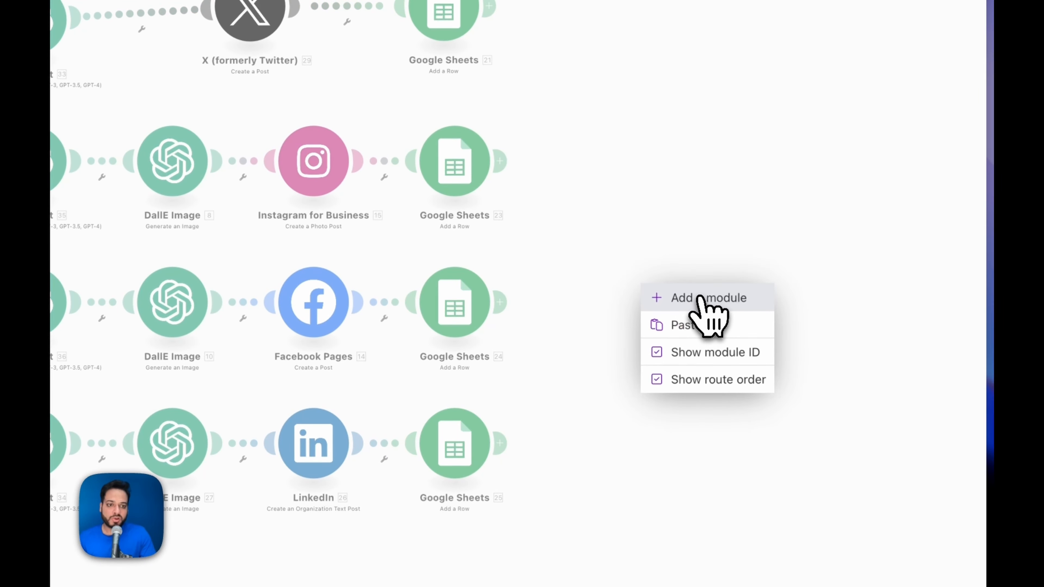
left_click(700, 299)
left_click(510, 303)
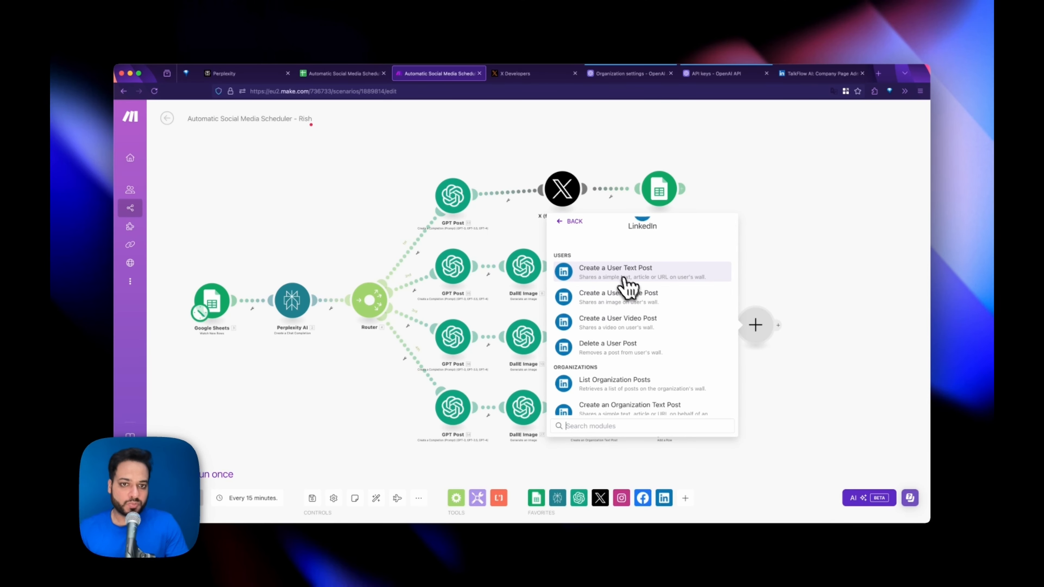
scroll(657, 346, "down", 3)
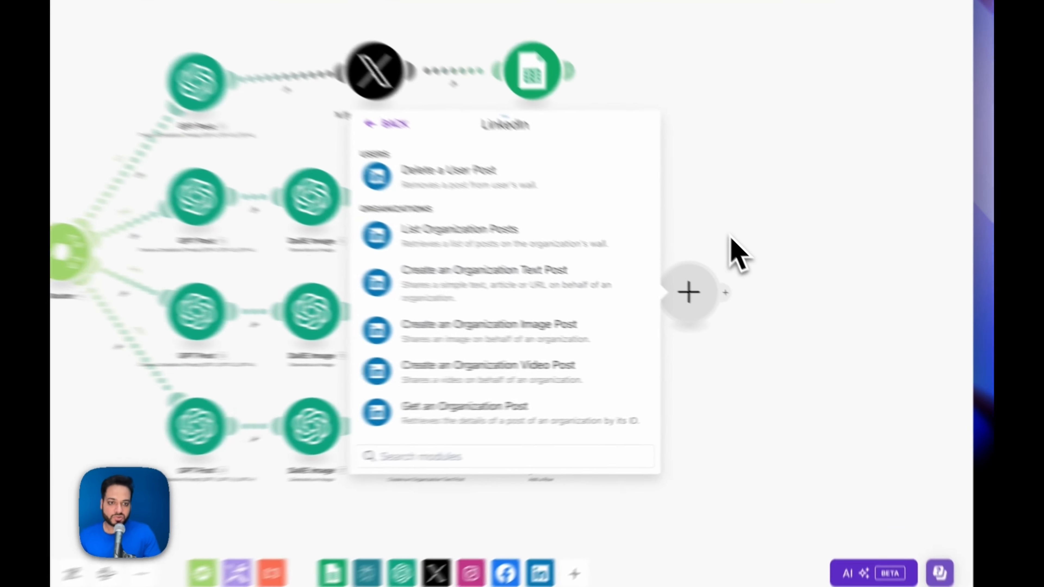
left_click(783, 292)
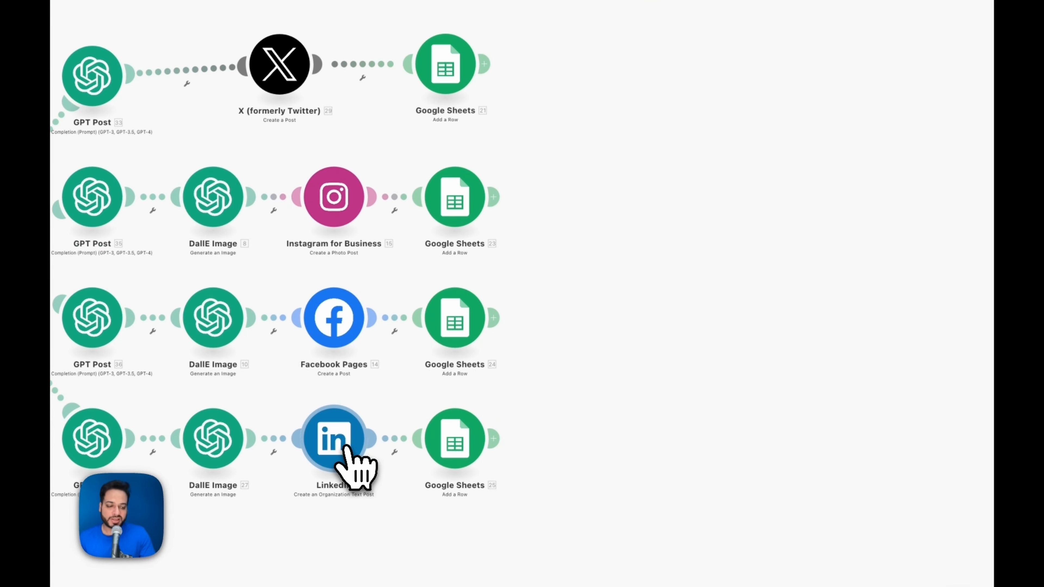
left_click(345, 448)
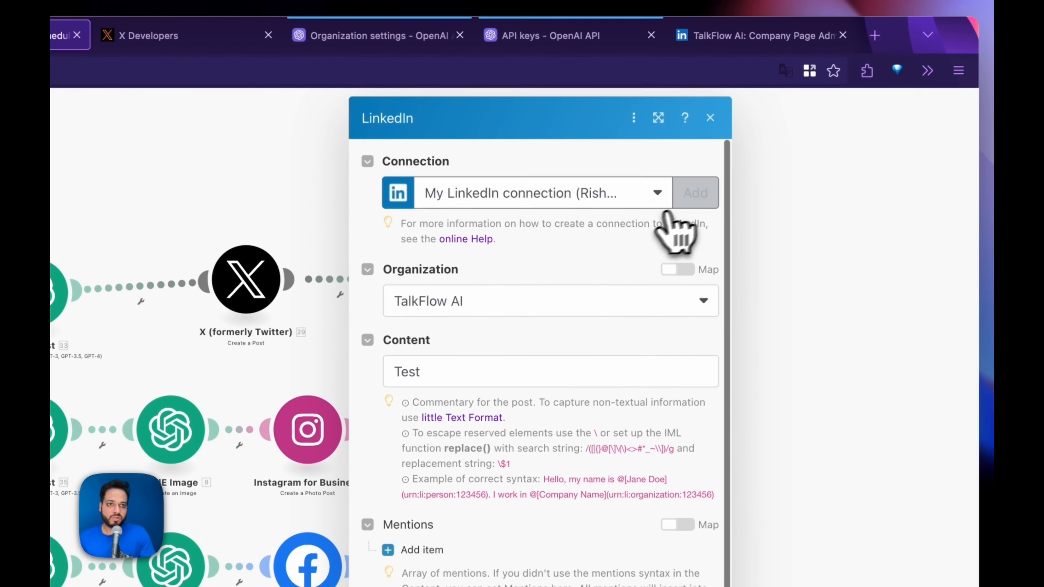
left_click(695, 193)
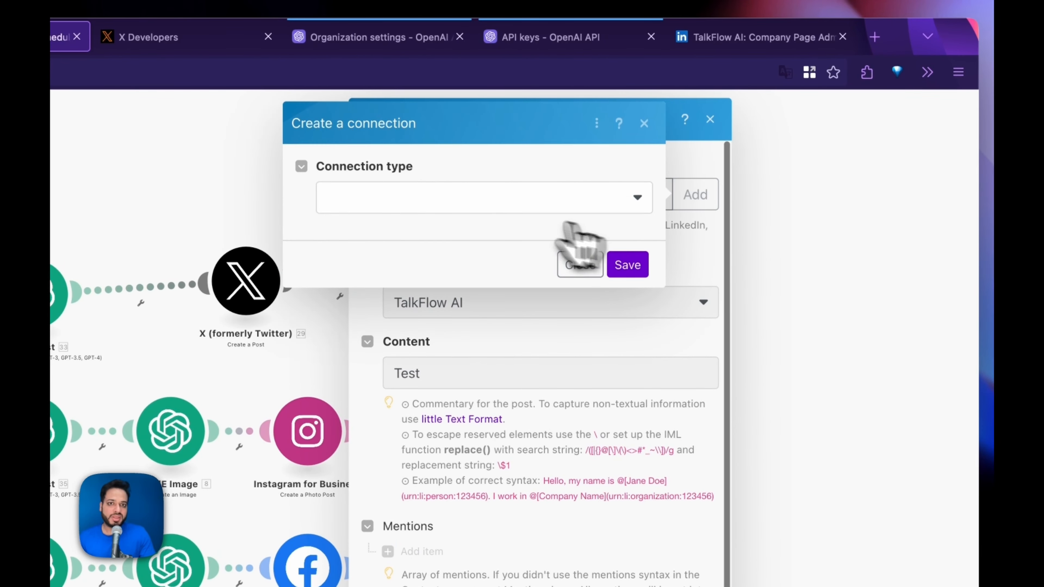
left_click(508, 197)
left_click(407, 232)
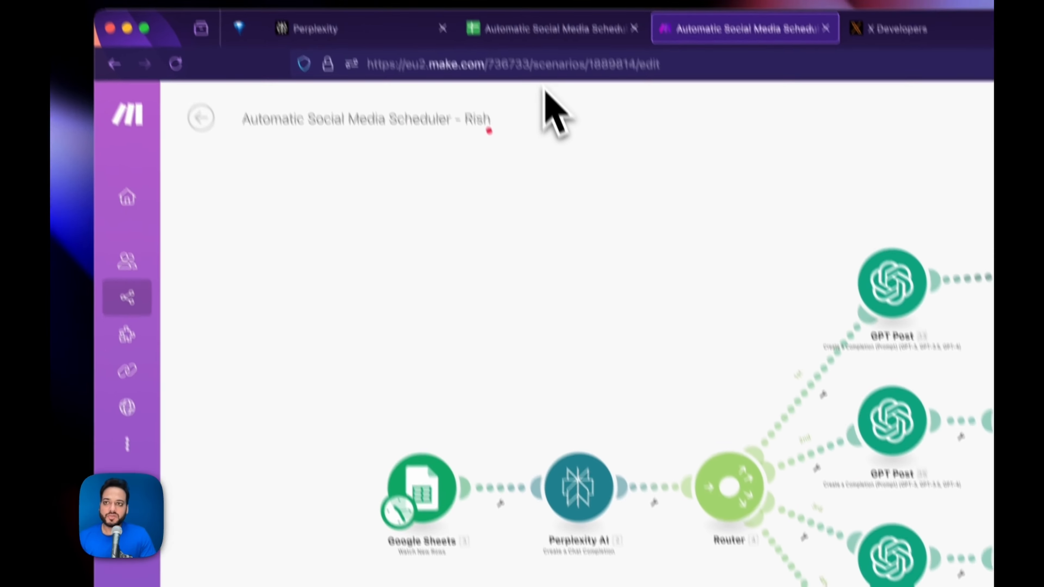
left_click(342, 73)
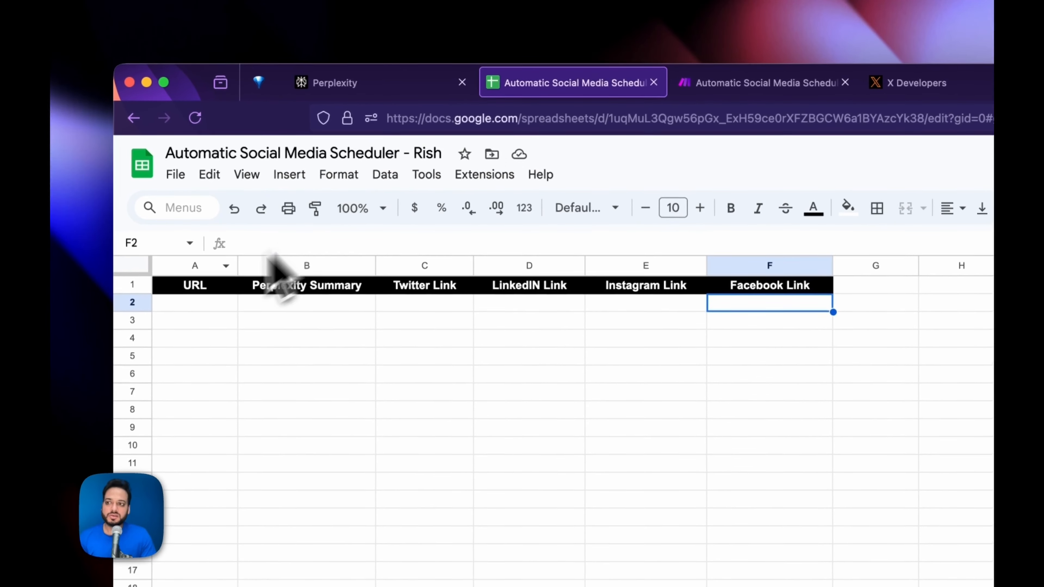
left_click(195, 304)
left_click(760, 83)
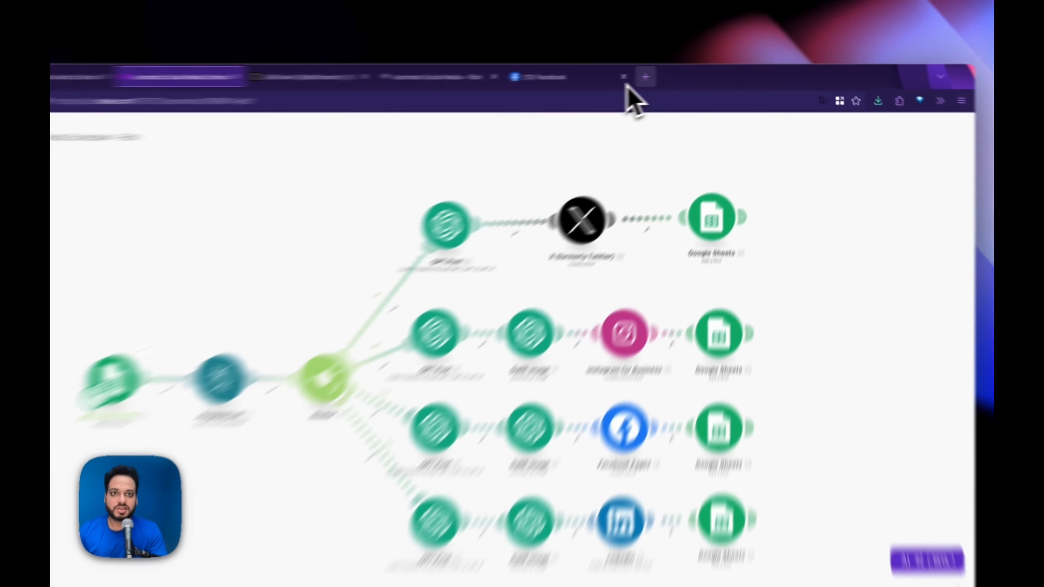
- Open TechCrunch's Apple Event 2024 article in a new tab and copy its URL
left_click(687, 74)
key("Return")
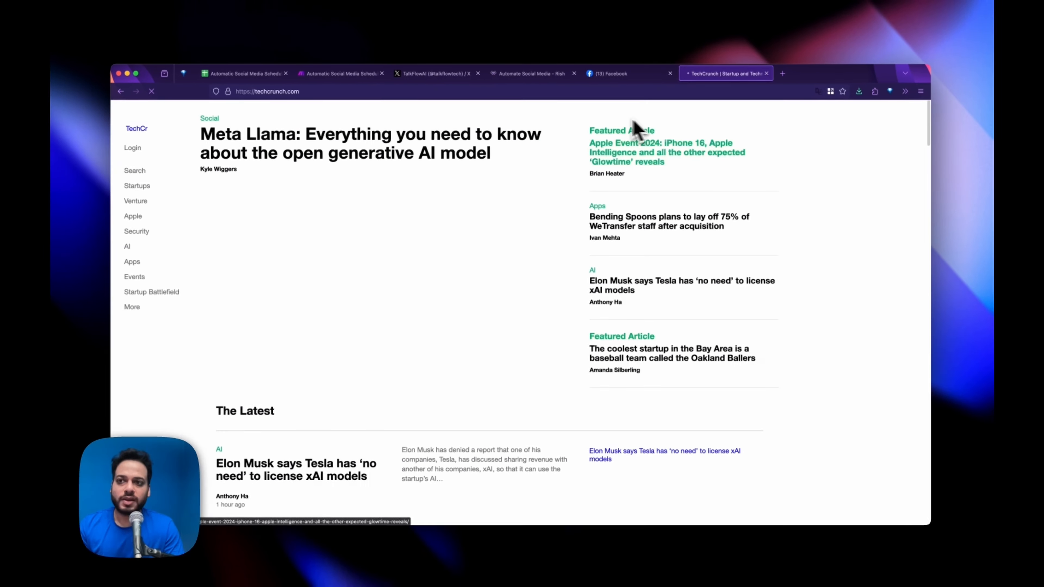
scroll(826, 280, "down", 4)
scroll(829, 286, "down", 10)
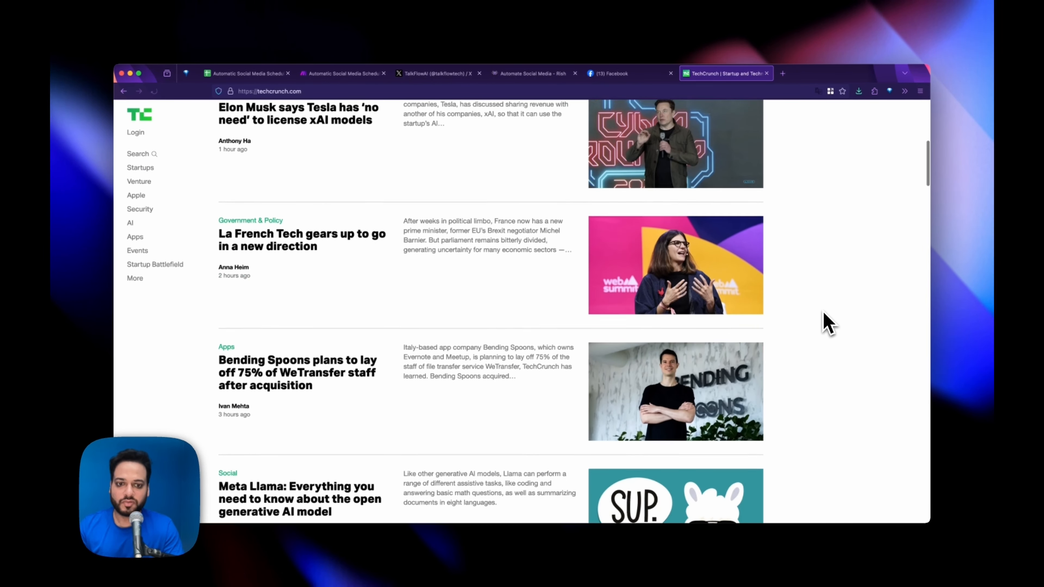
scroll(824, 319, "down", 6)
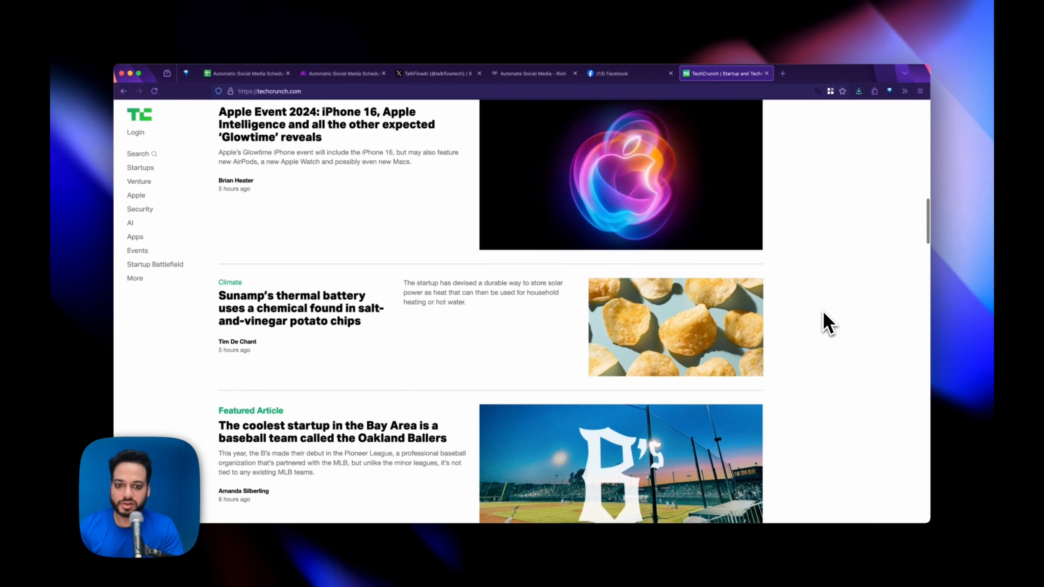
scroll(825, 319, "up", 4)
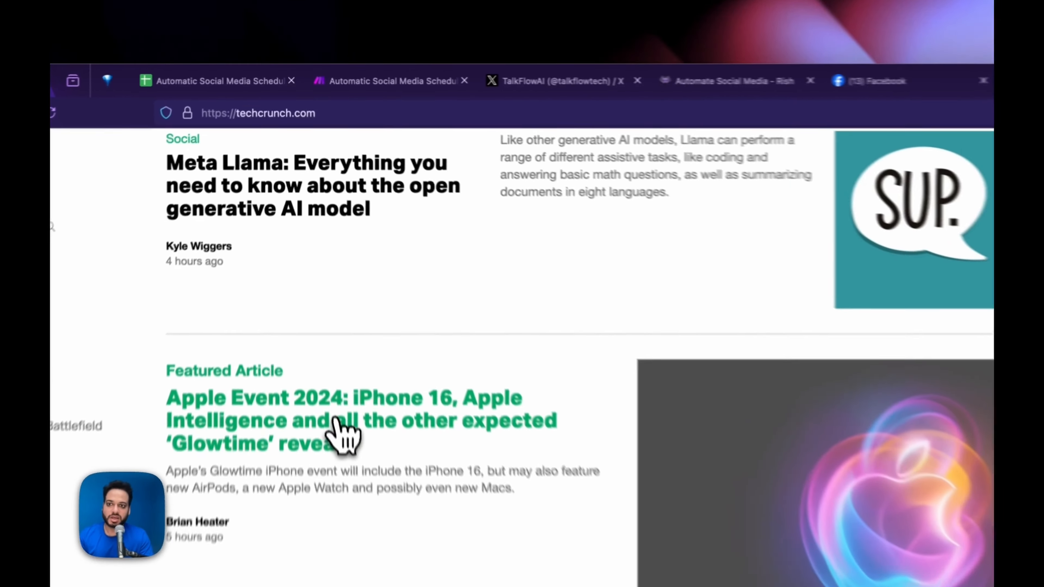
left_click(323, 265)
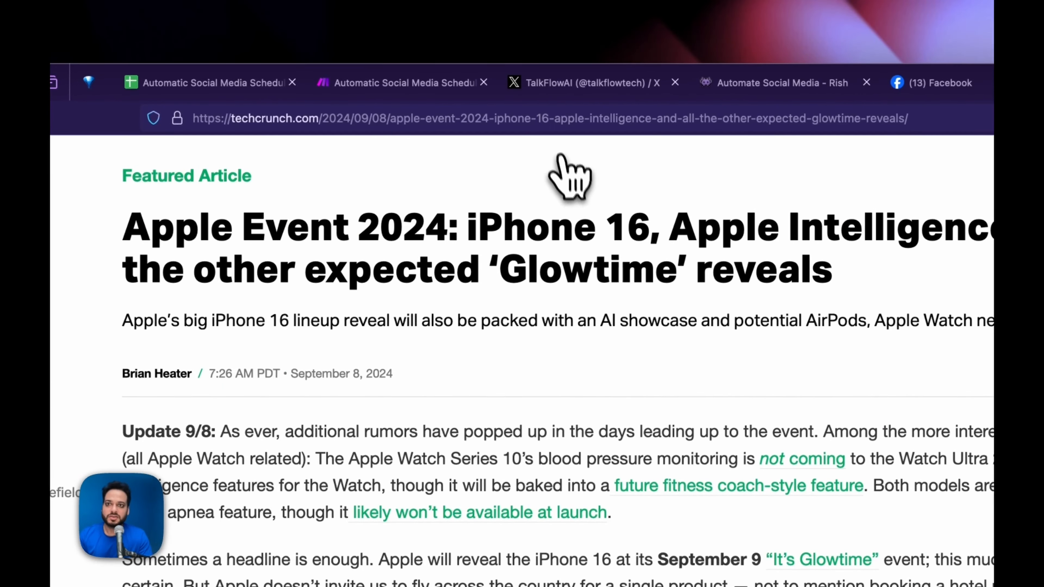
left_click(565, 119)
key("super+c")
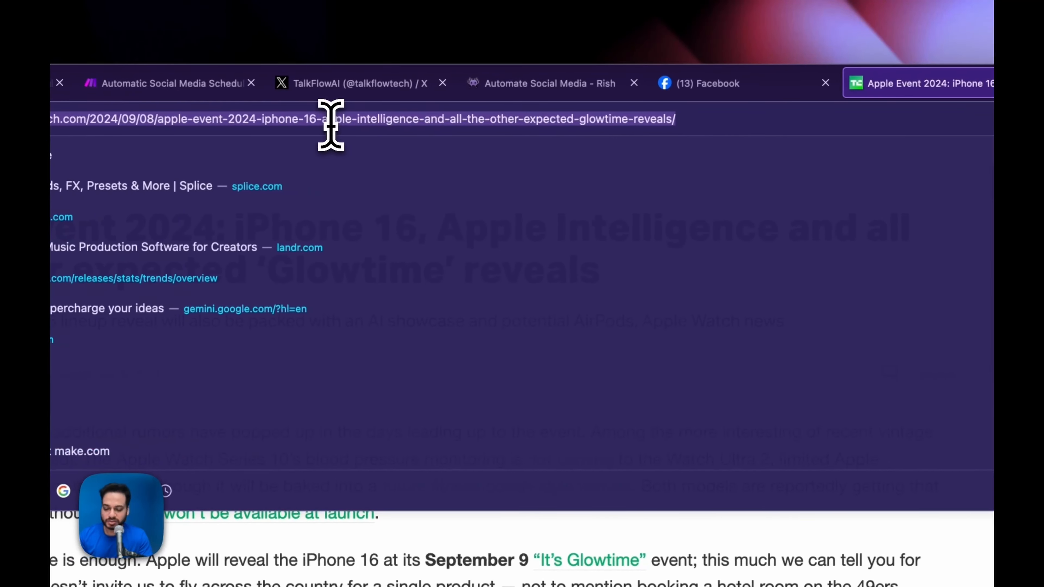
left_click(881, 319)
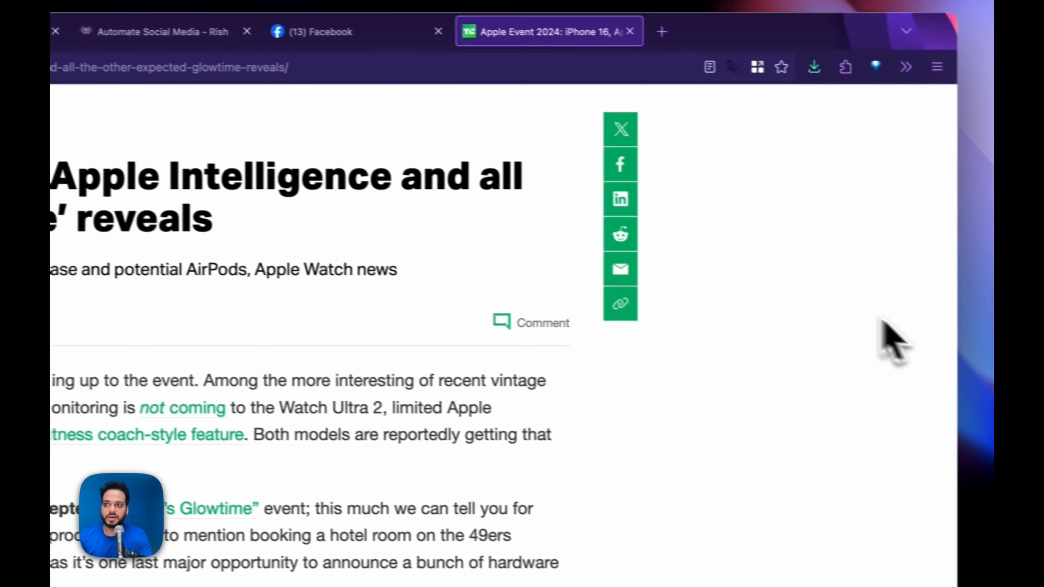
left_click(331, 85)
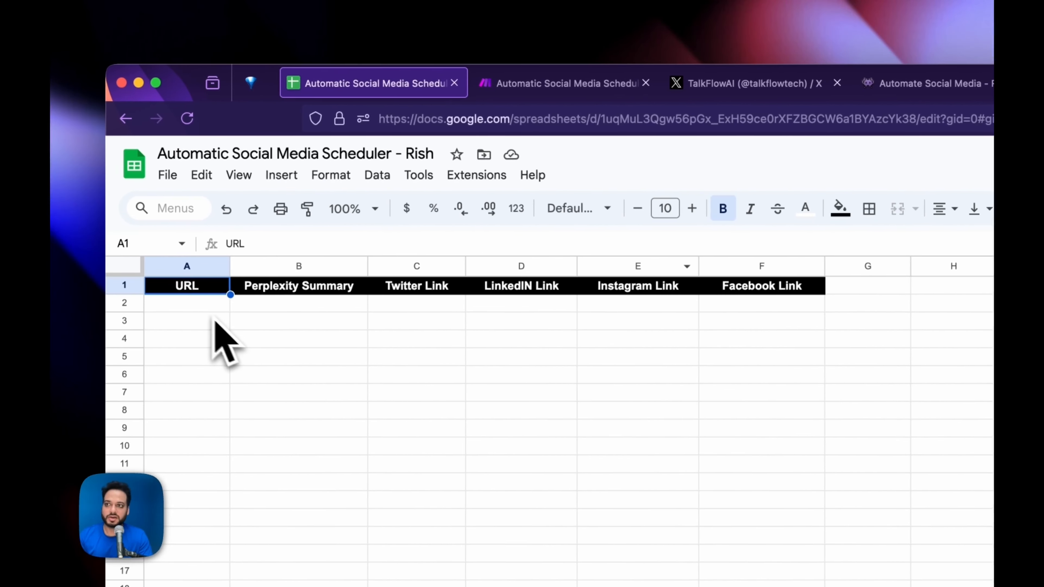
- Paste the Apple Event article URL into A2 and autofit column A to fit it
left_click(117, 304)
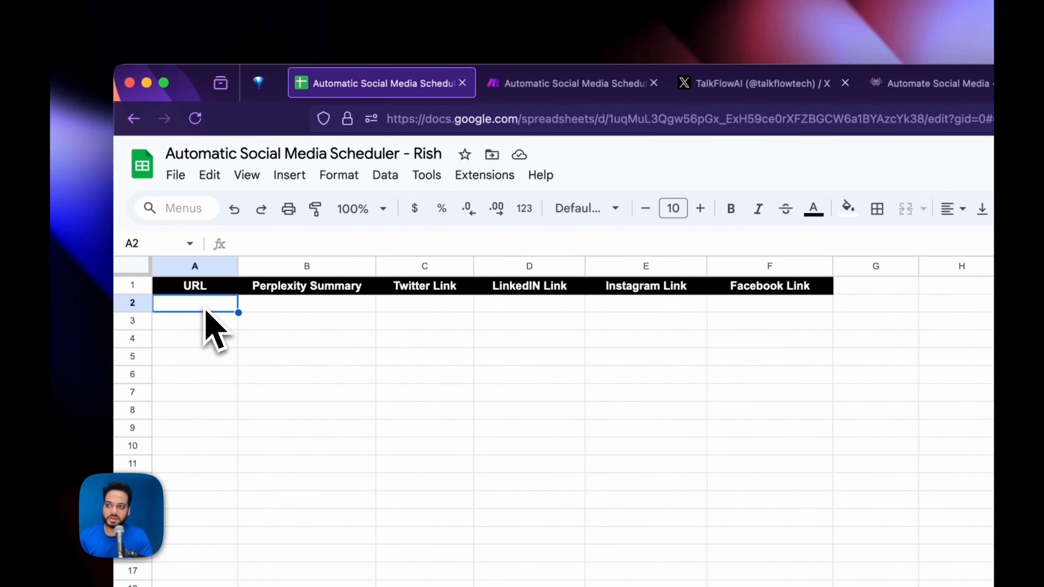
key("super+v")
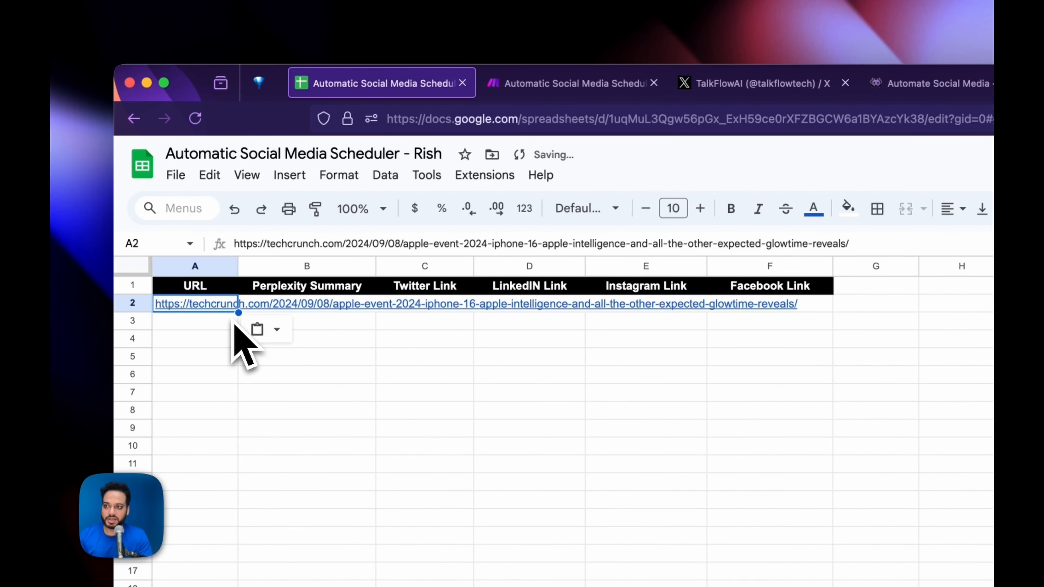
left_click(322, 358)
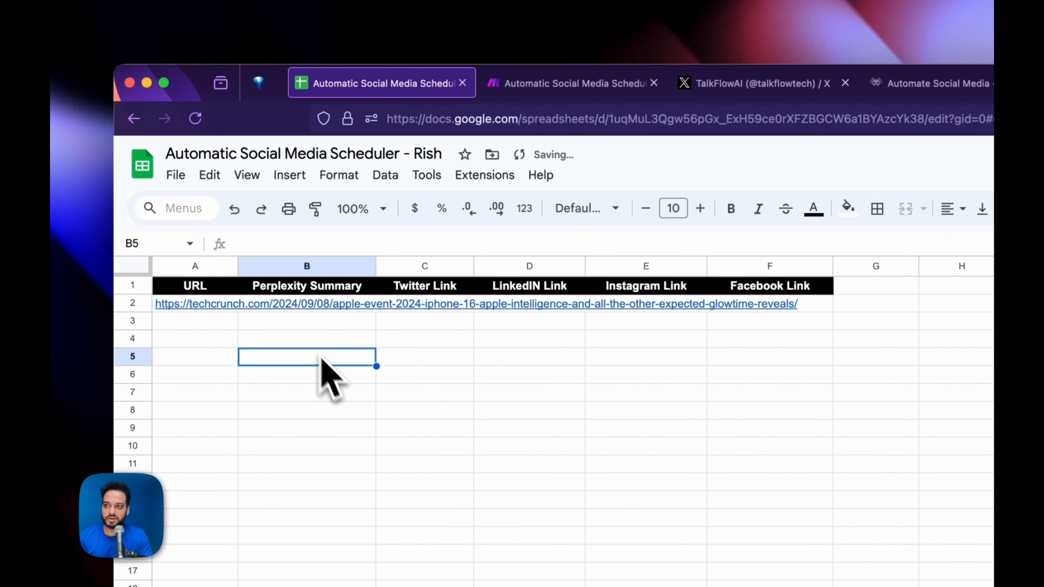
double_click(237, 263)
left_click(563, 84)
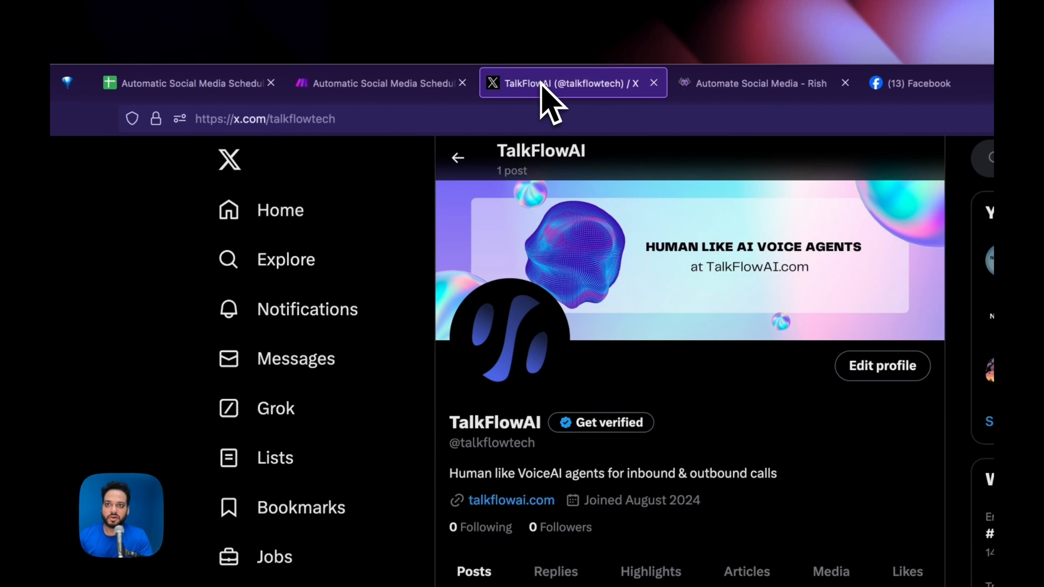
left_click(444, 84)
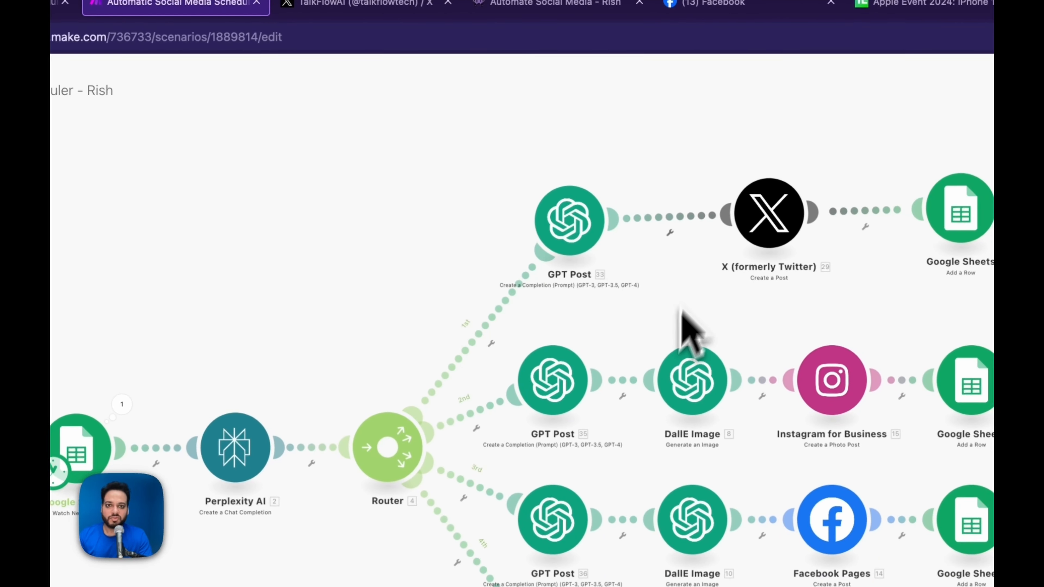
- Unlink the Instagram and LinkedIn routes from the router
right_click(480, 412)
left_click(530, 457)
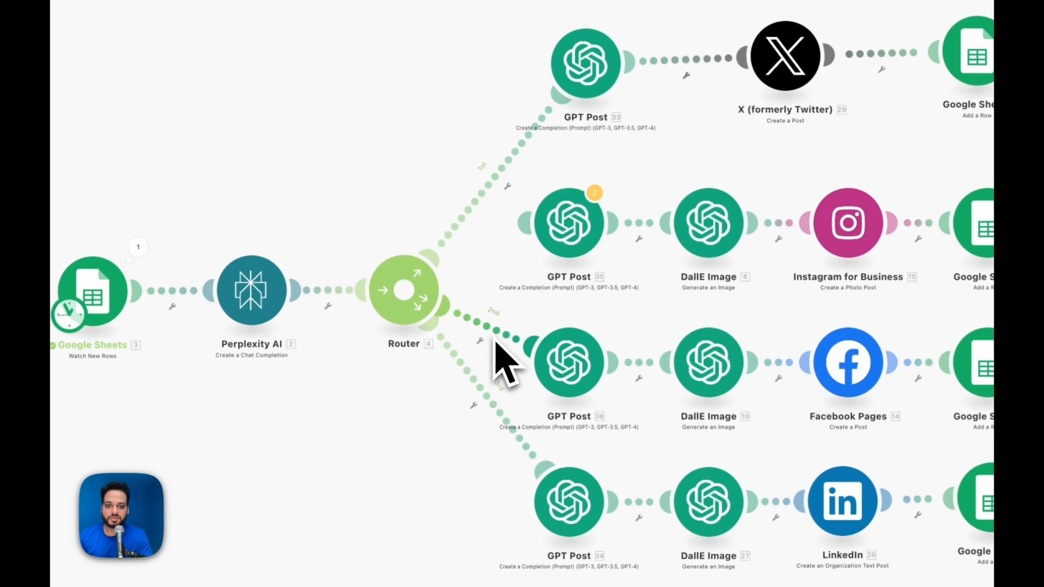
right_click(493, 405)
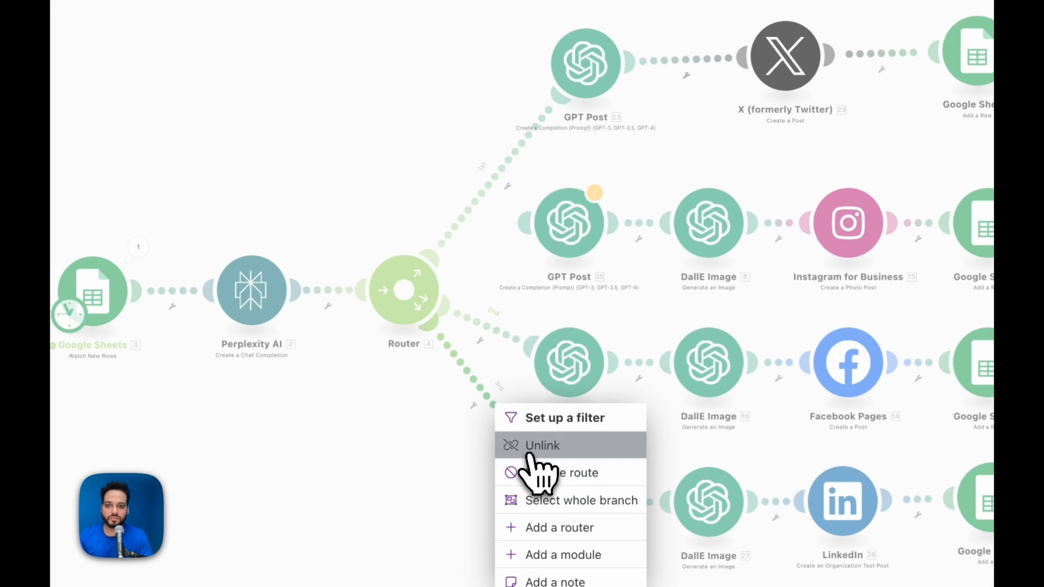
left_click(530, 456)
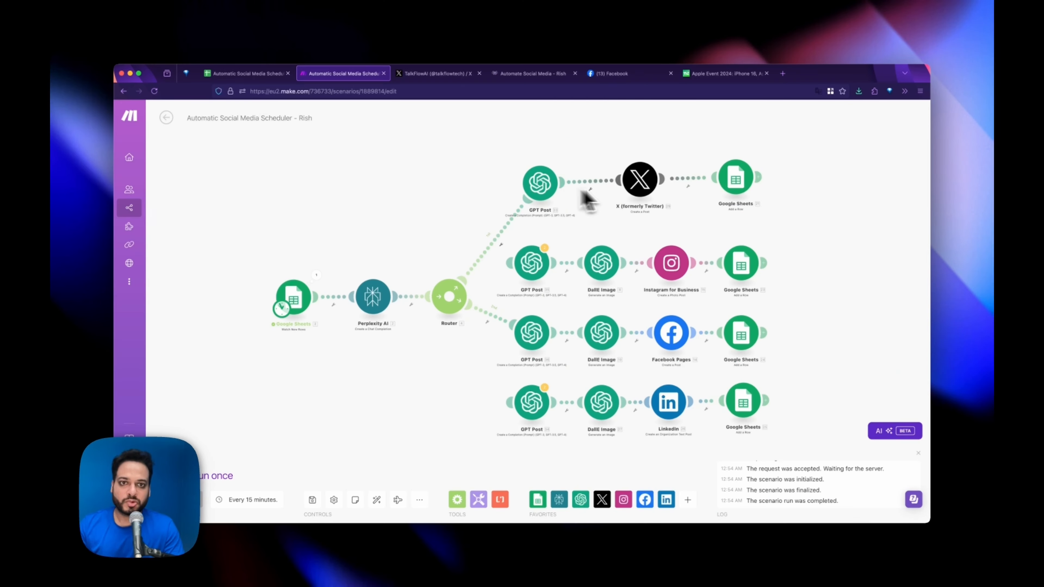